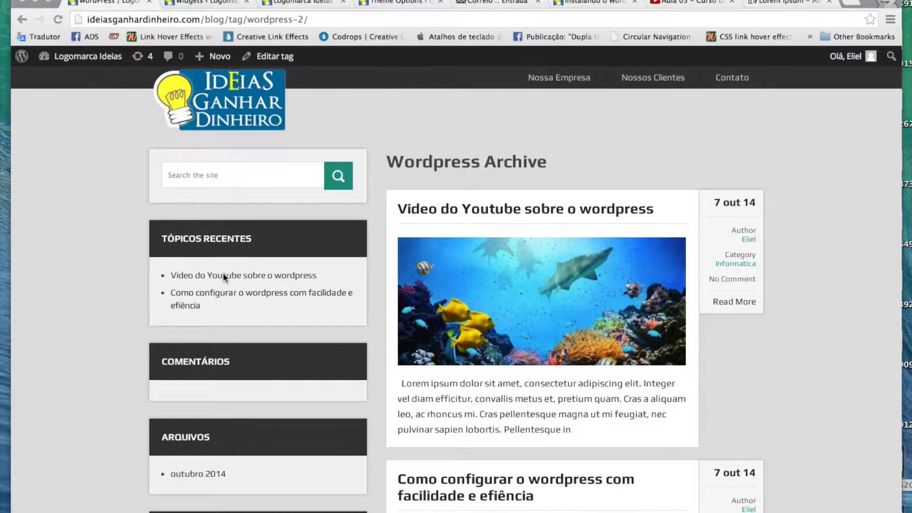
Open the site's admin dashboard and go to the Menus editor for the theme
scroll(353, 422, down, 10)
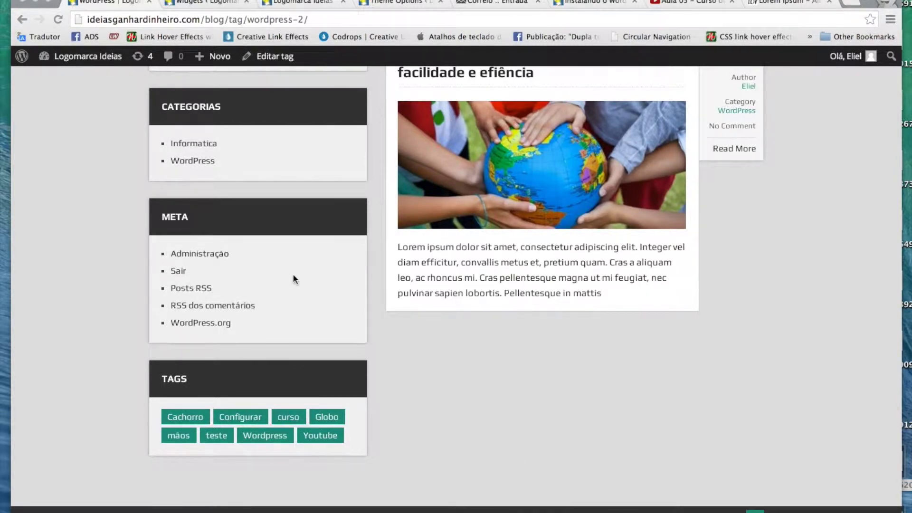
scroll(258, 256, up, 15)
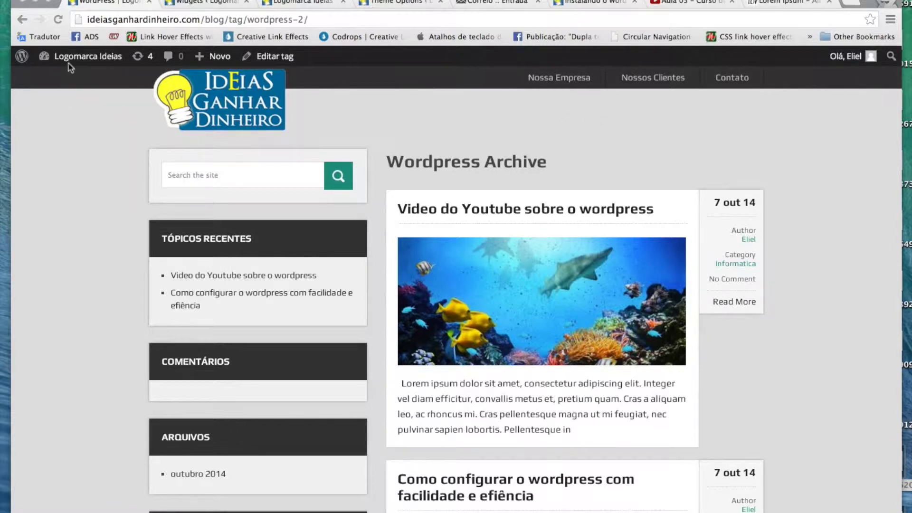
mouse_move(75, 65)
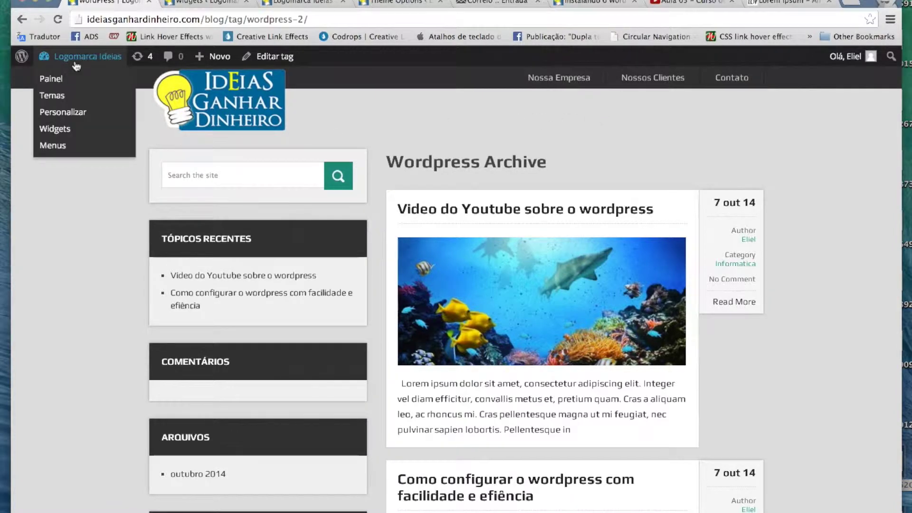
click(52, 79)
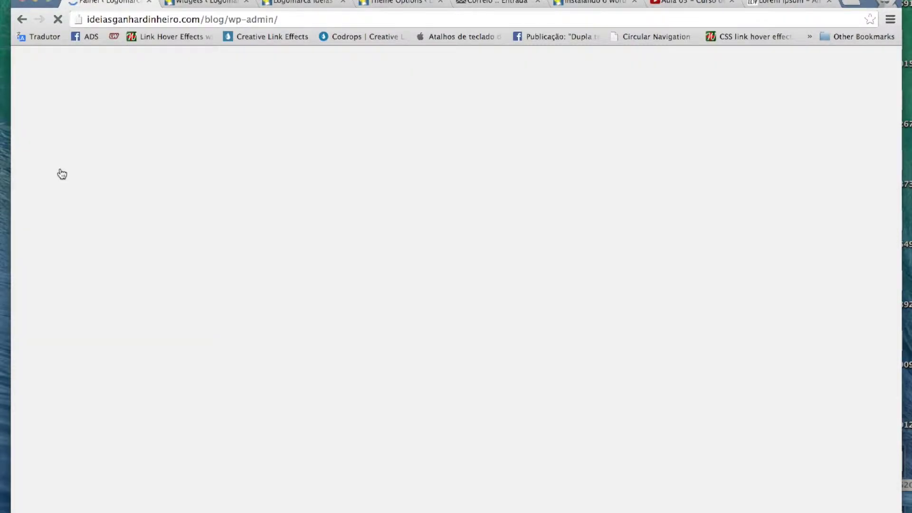
mouse_move(54, 256)
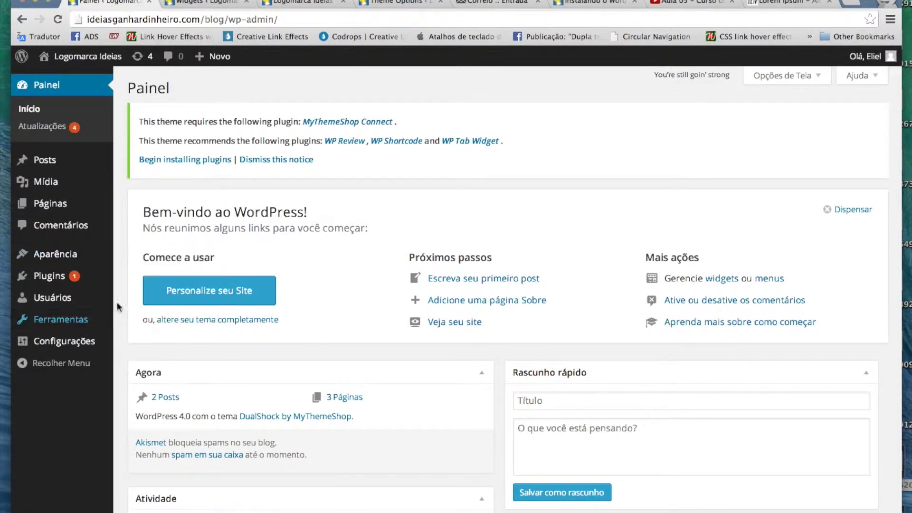
click(131, 311)
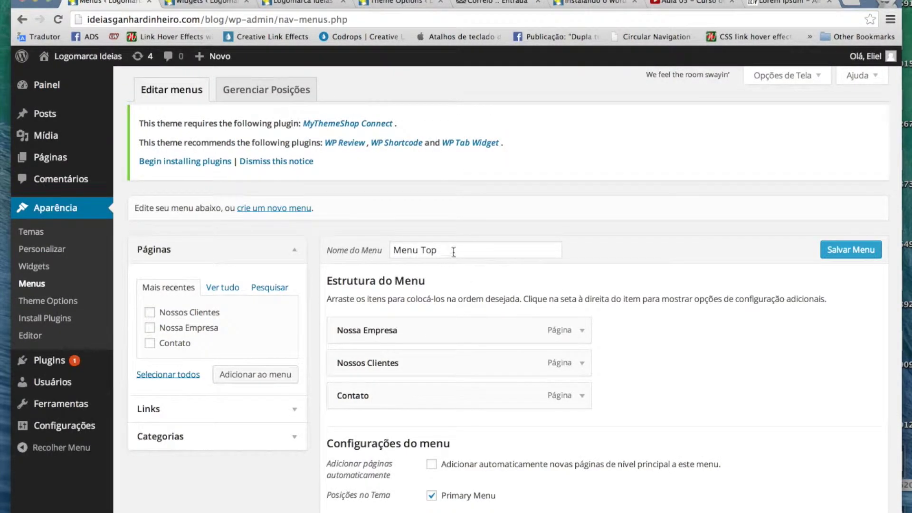
Create a new navigation menu named Menu Lateral Esquerda and save it
drag(439, 251, 397, 250)
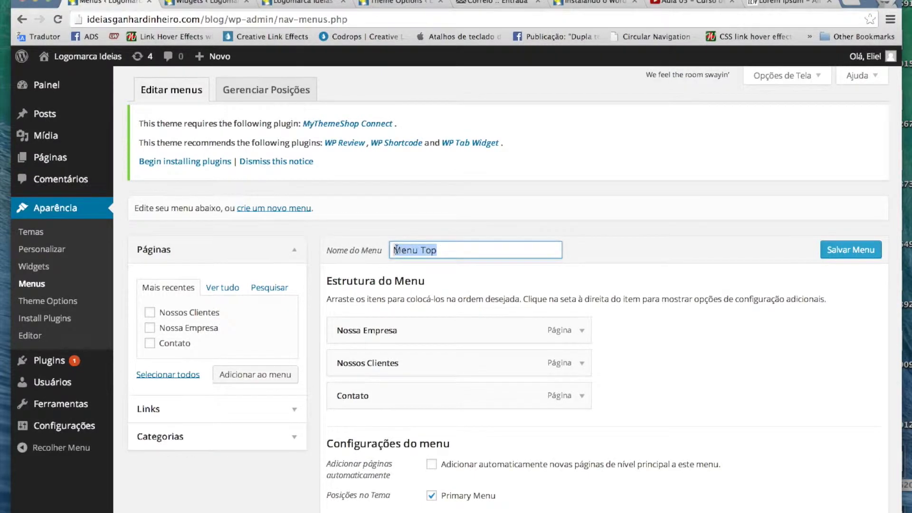
click(446, 252)
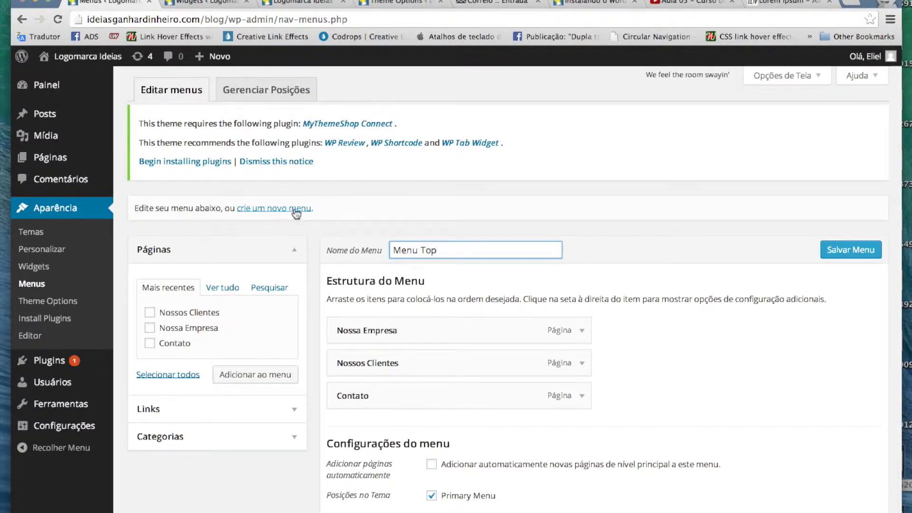
click(265, 209)
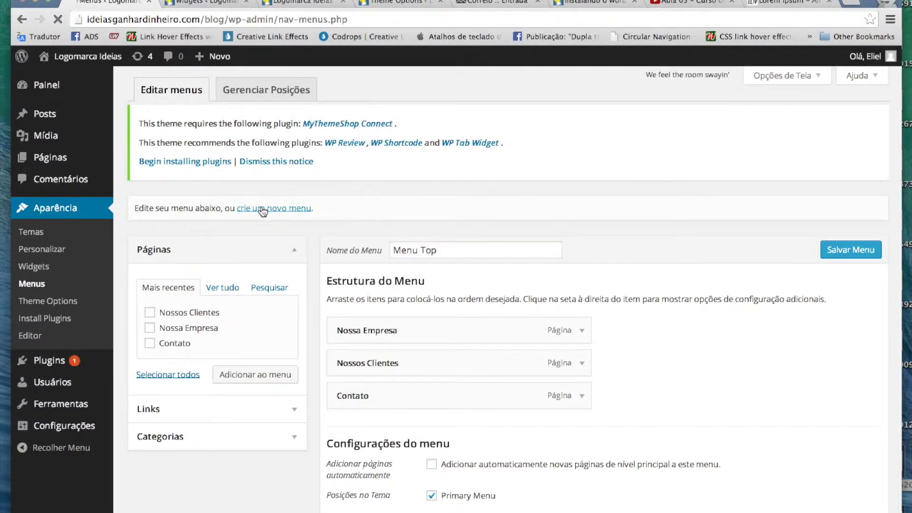
click(416, 250)
text(Menu Lateral Esquerda)
click(859, 253)
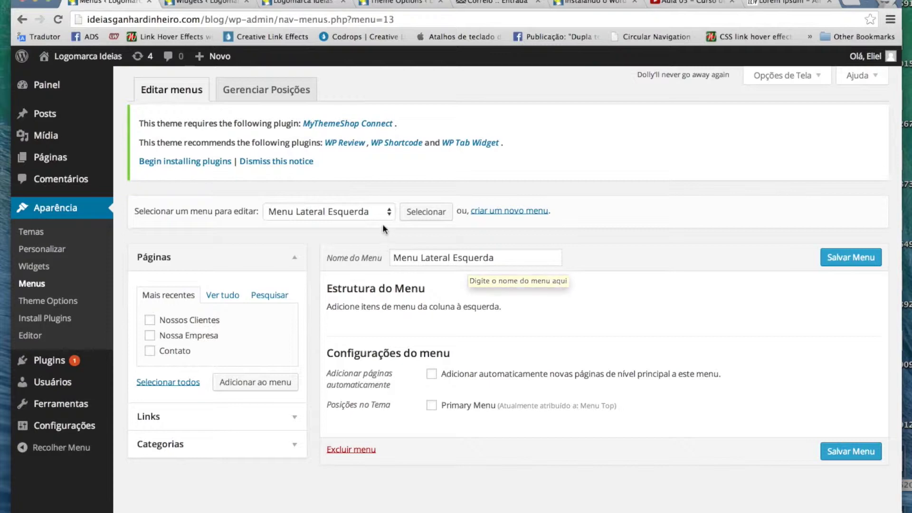
Load Menu Top (Primary Menu) in the editor to view its items
click(374, 212)
click(335, 224)
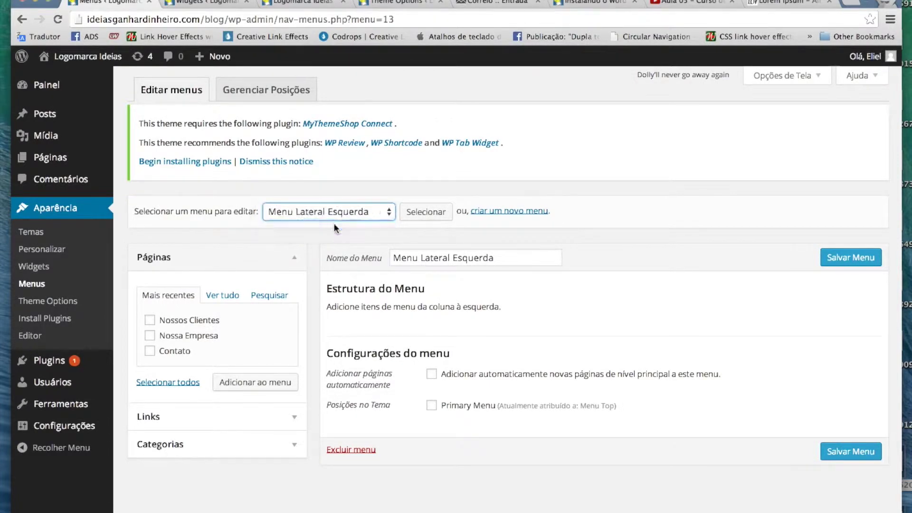
click(425, 212)
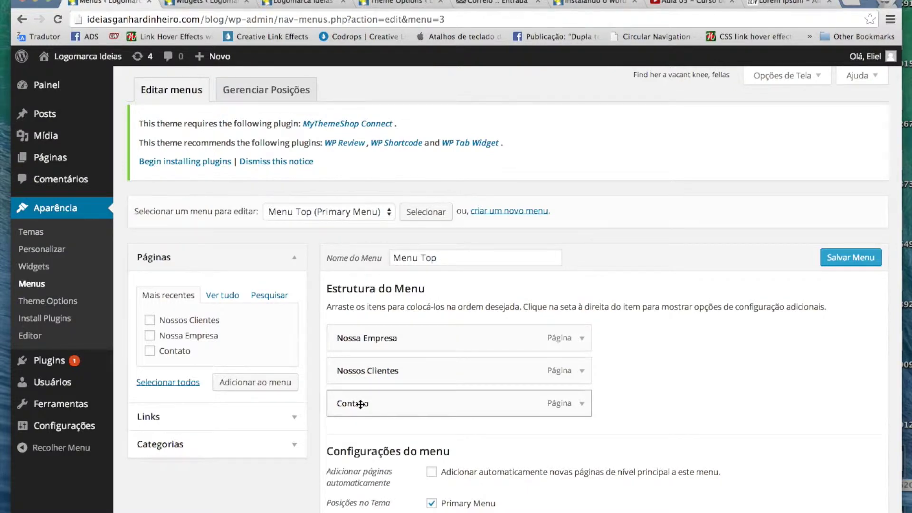
Switch back to editing Menu Lateral Esquerda and add the Contato page to it
click(343, 213)
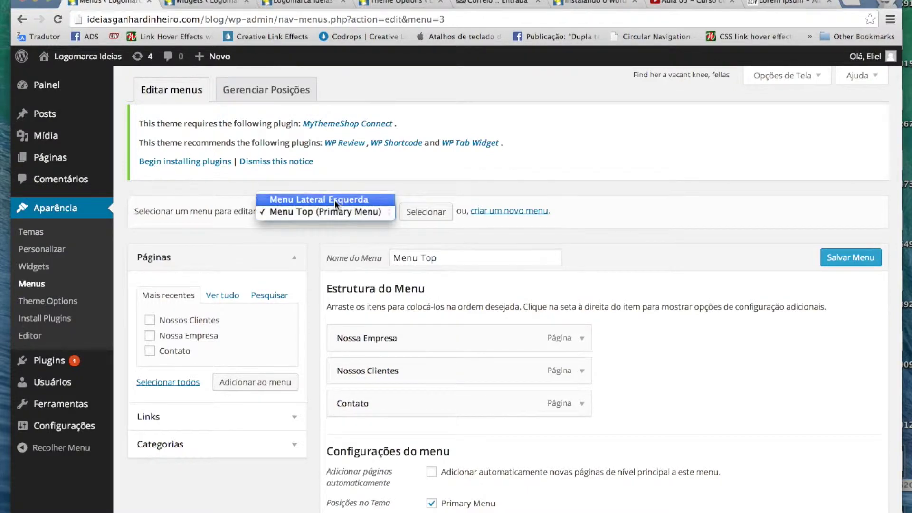
click(334, 201)
click(427, 212)
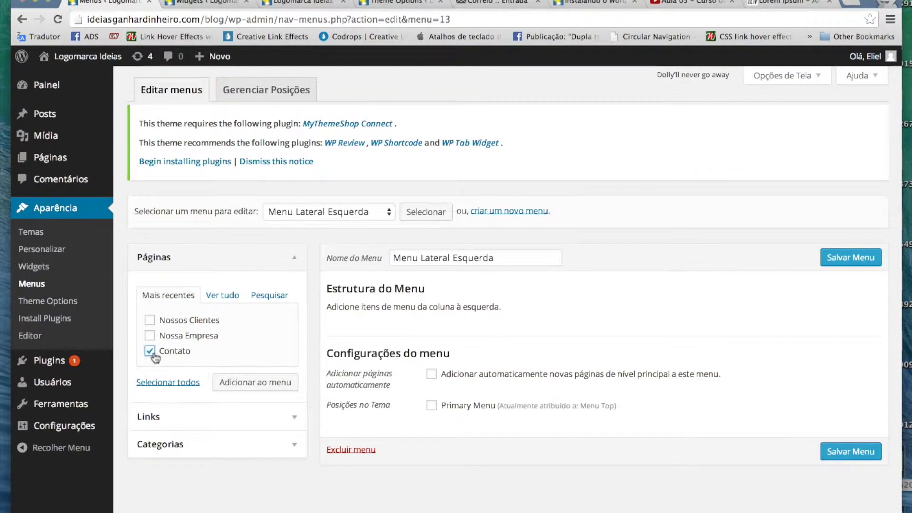
click(275, 385)
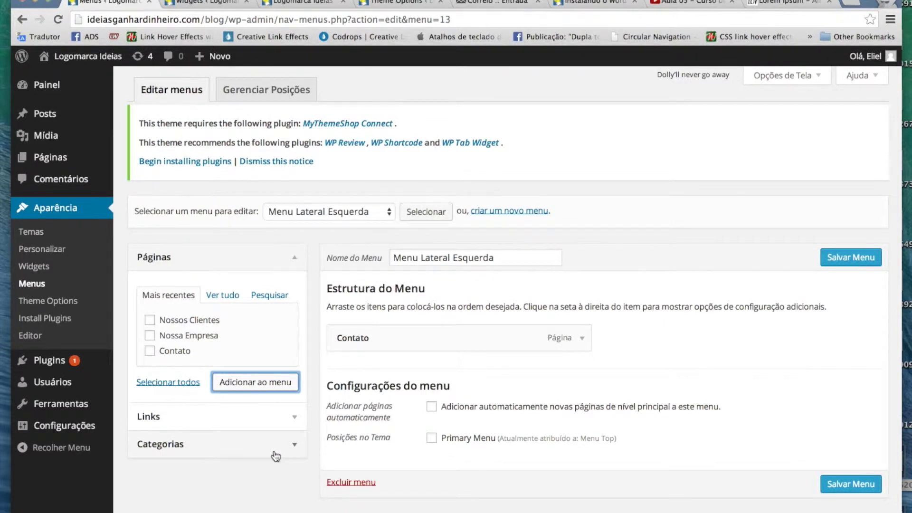
Add the WordPress and Informatica categories to Menu Lateral Esquerda
click(298, 449)
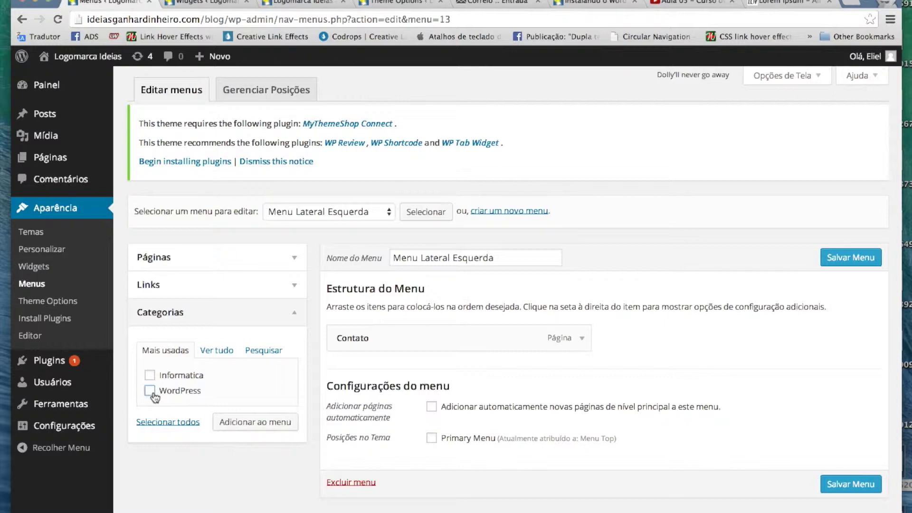
click(248, 422)
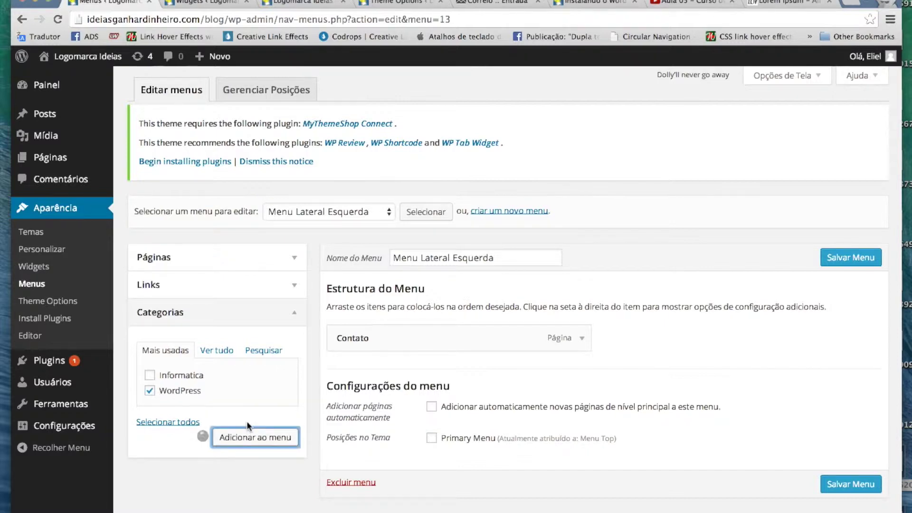
click(155, 375)
click(258, 422)
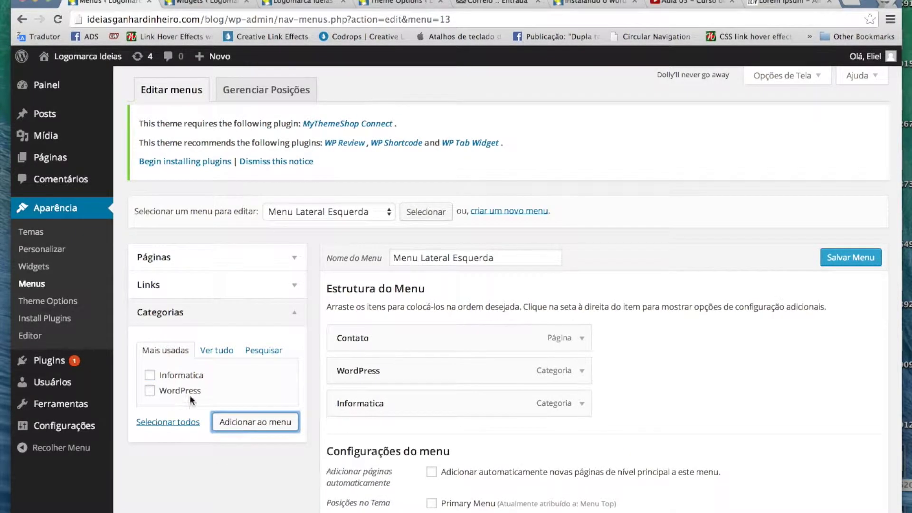
Start a custom link item and set its link text to Curitiba Antiga
click(222, 292)
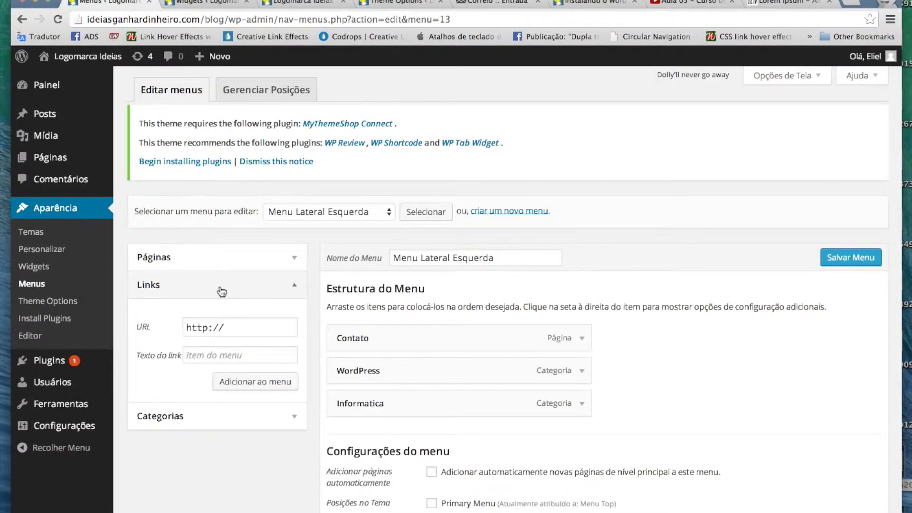
click(249, 329)
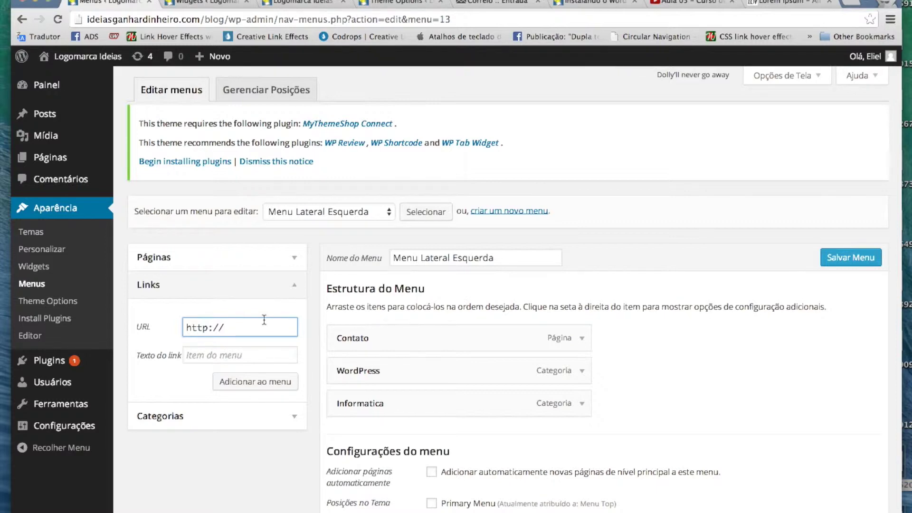
click(217, 363)
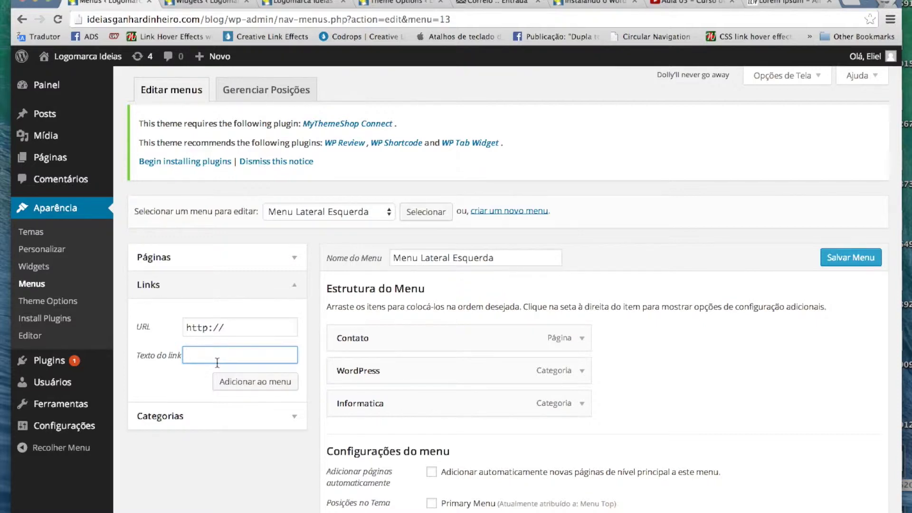
text(Ideia)
key(BackSpace)
key(BackSpace)
key(BackSpace)
key(BackSpace)
key(BackSpace)
key(BackSpace)
text(Curitiba Antiga)
click(235, 328)
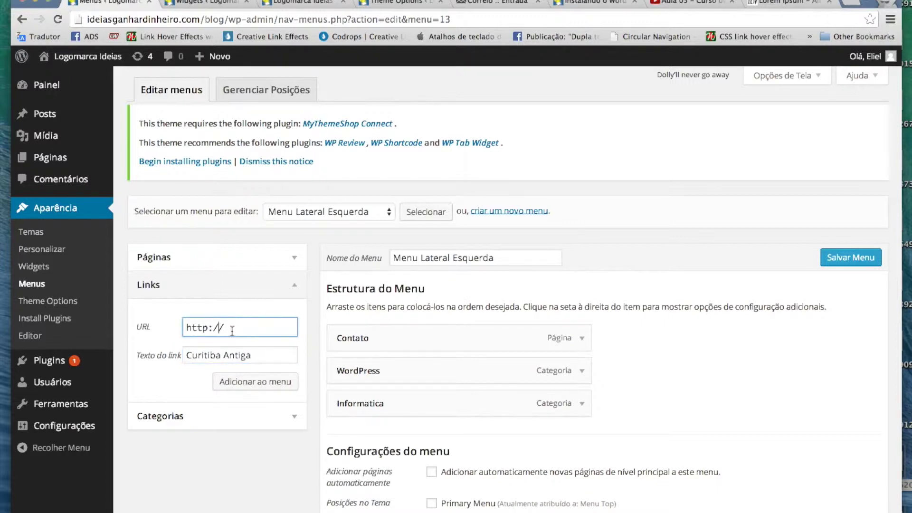
text(www)
text(.curitiba)
text(antiga.com)
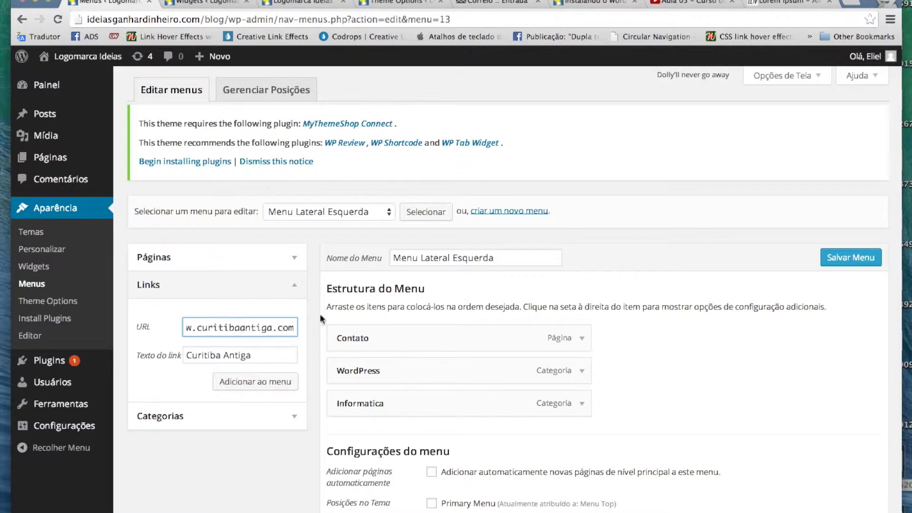
drag(295, 331, 181, 327)
click(240, 326)
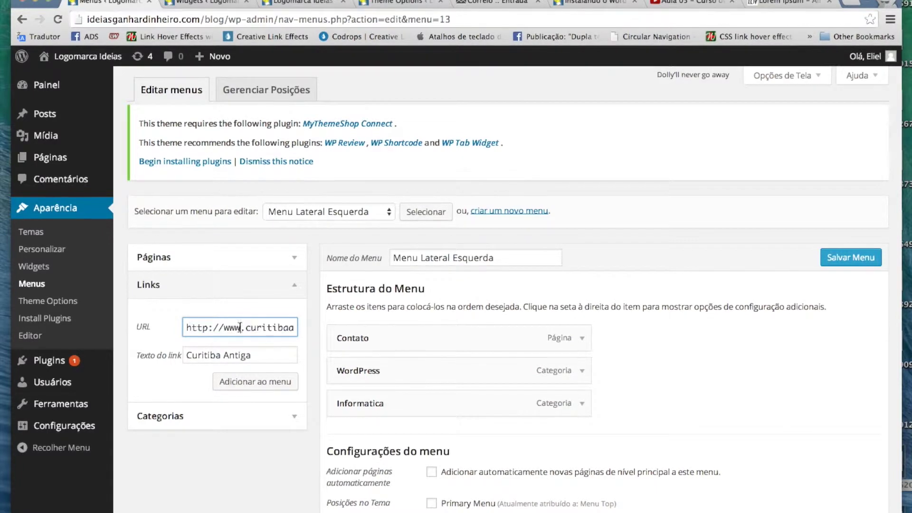
click(267, 387)
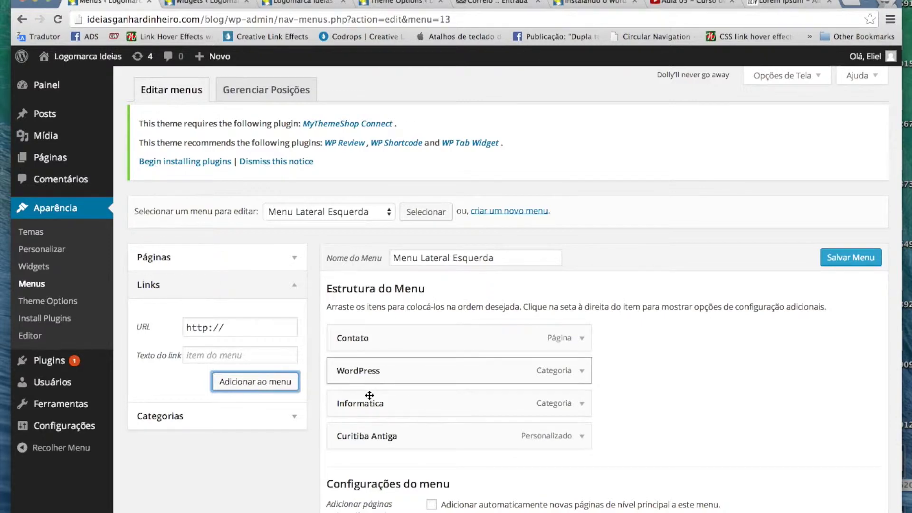
Enable automatic adding of new top-level pages to Menu Lateral Esquerda and save the menu
scroll(733, 389, down, 1)
scroll(732, 387, down, 3)
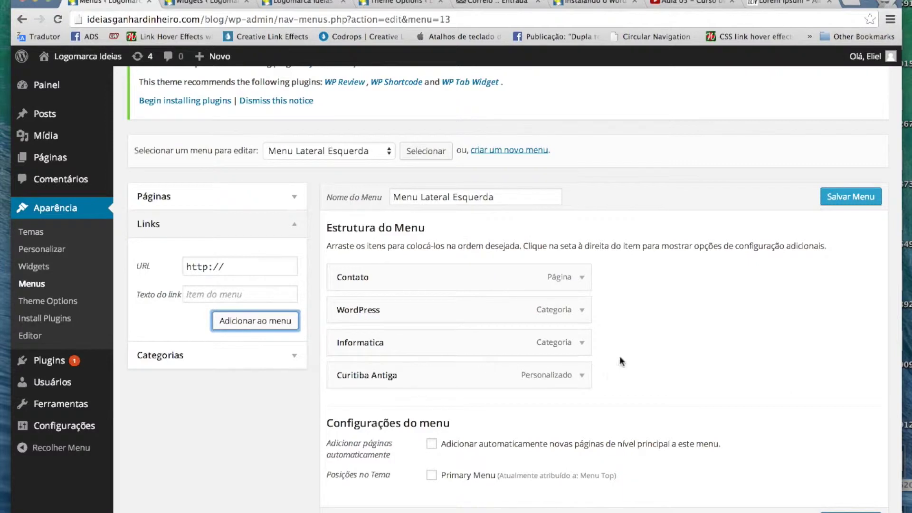
click(437, 451)
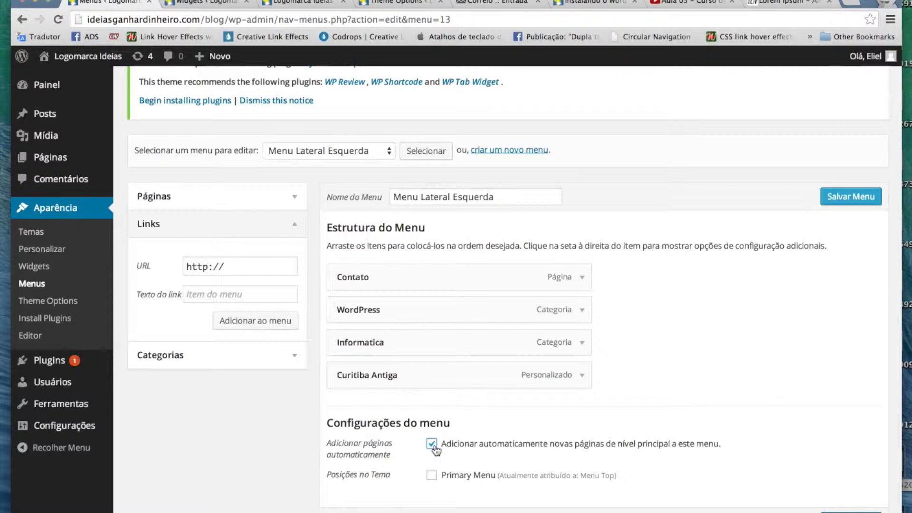
scroll(707, 397, down, 2)
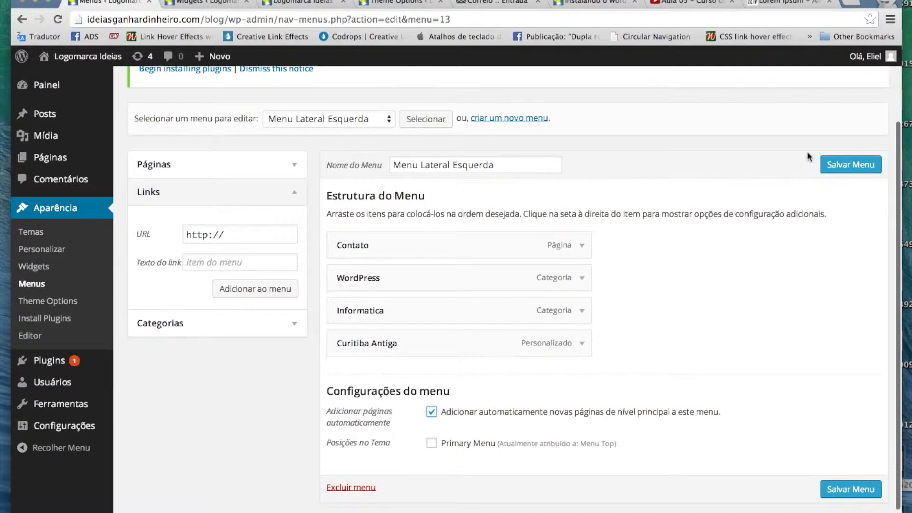
click(842, 490)
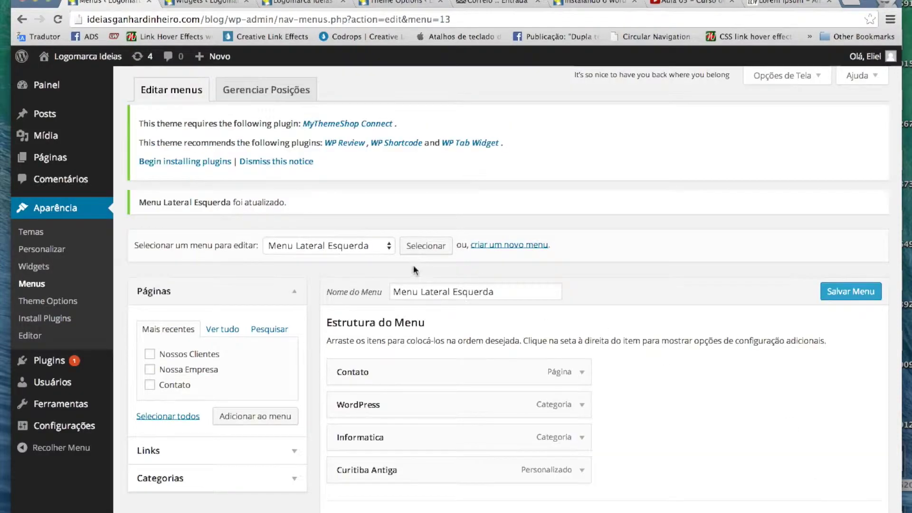
click(352, 249)
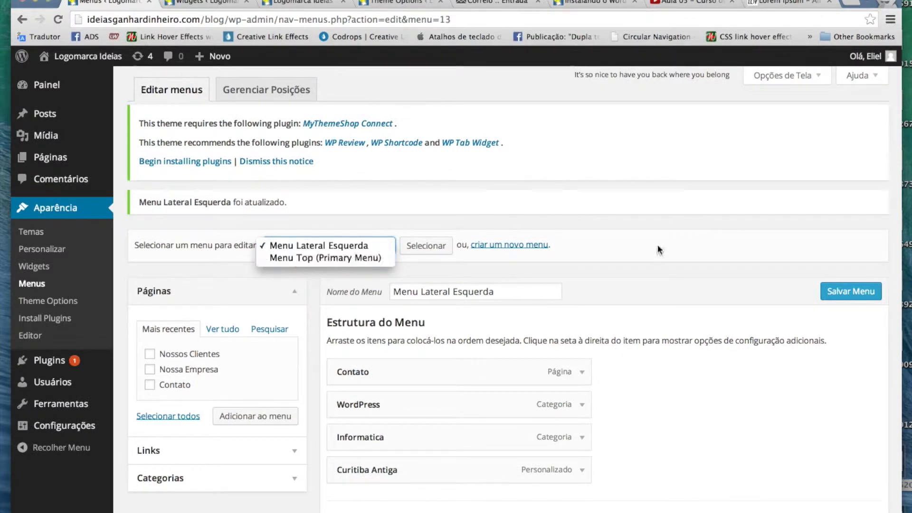
click(494, 254)
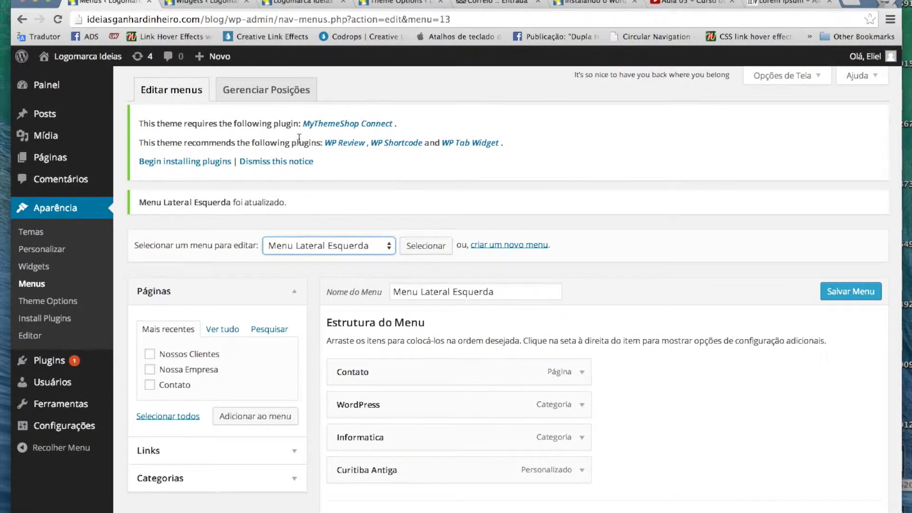
Open the blog's front page from the widgets administration page and review its sidebar blocks
click(203, 4)
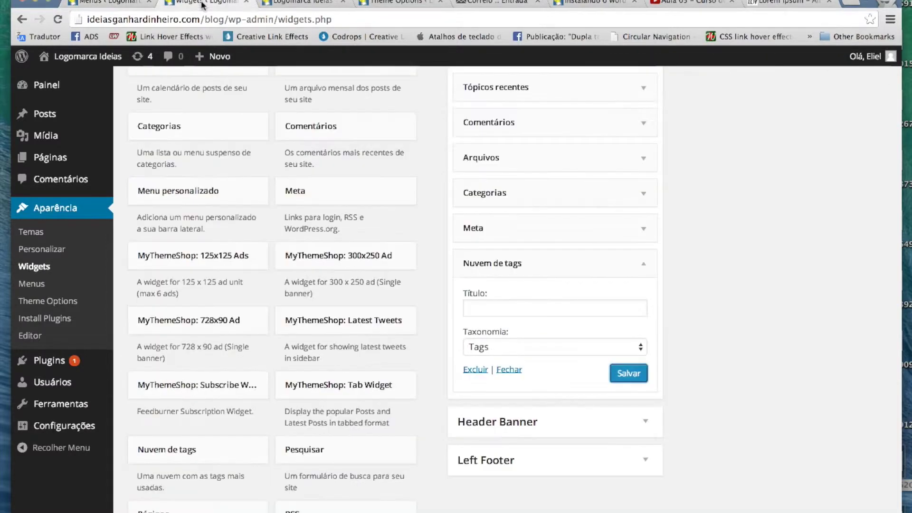
mouse_move(72, 56)
click(60, 80)
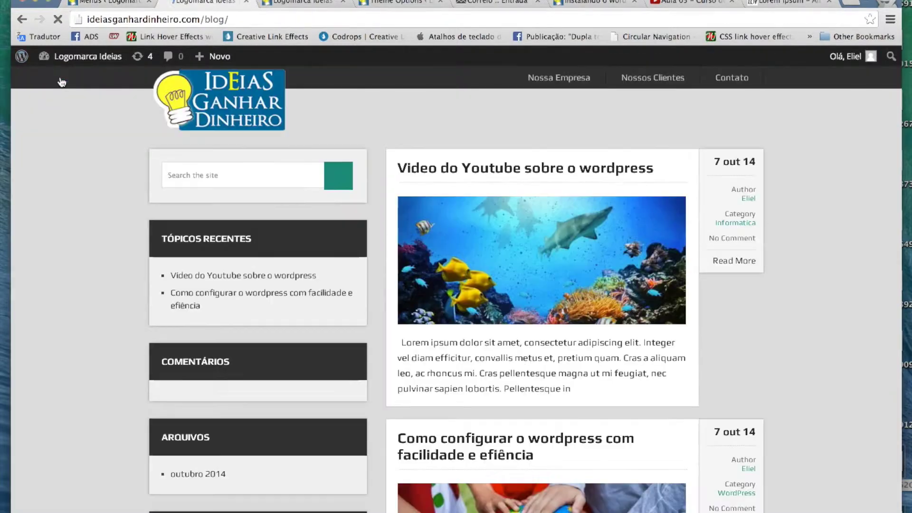
scroll(215, 280, down, 10)
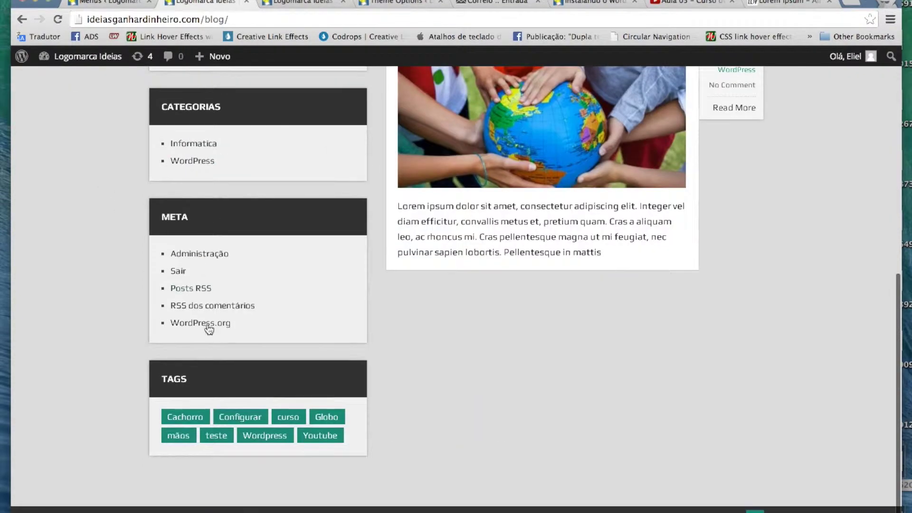
scroll(217, 395, up, 9)
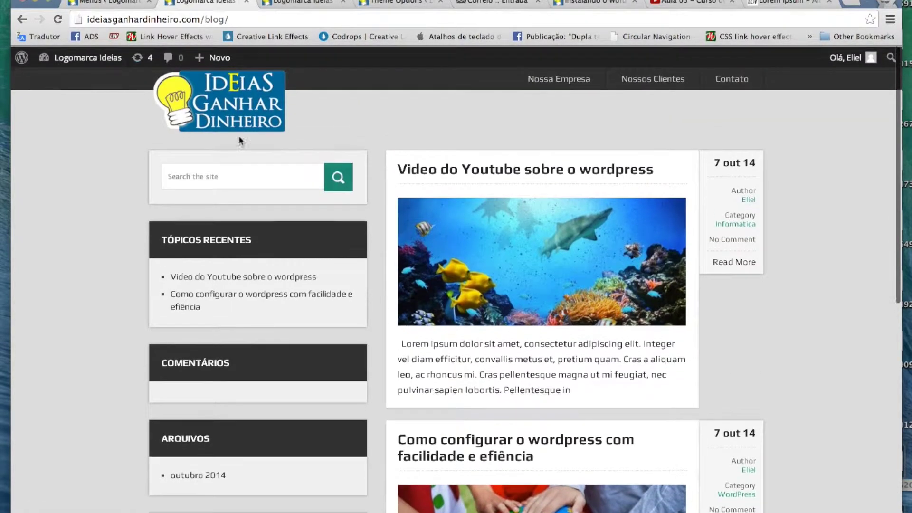
Go from the blog's front page to the administration dashboard and open the Widgets page
mouse_move(66, 61)
click(46, 80)
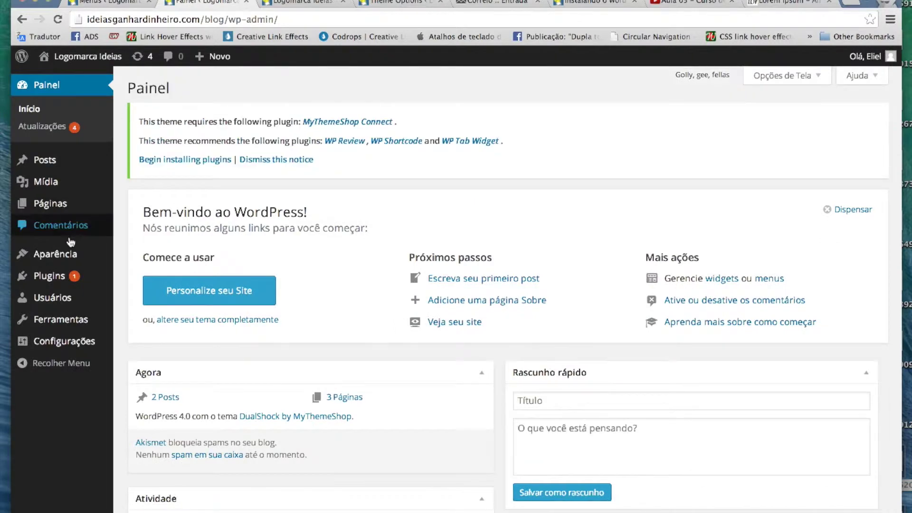
mouse_move(69, 304)
mouse_move(57, 254)
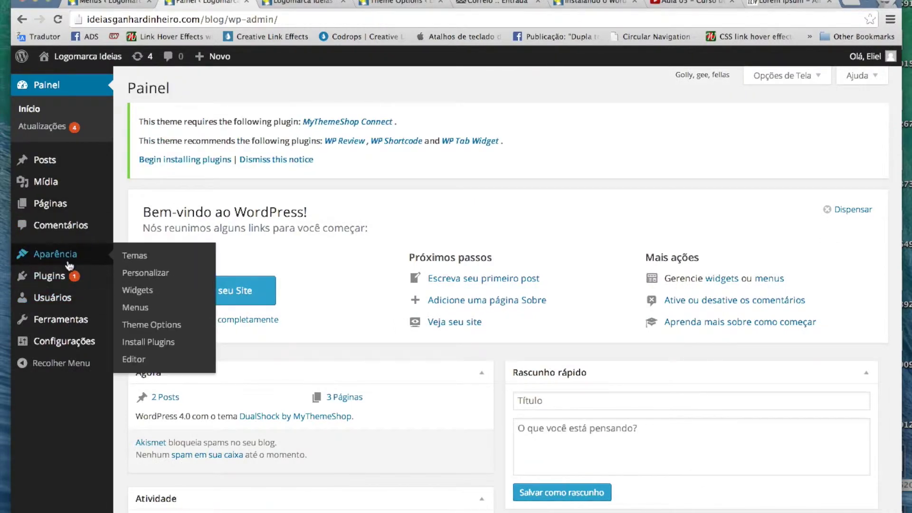
click(149, 298)
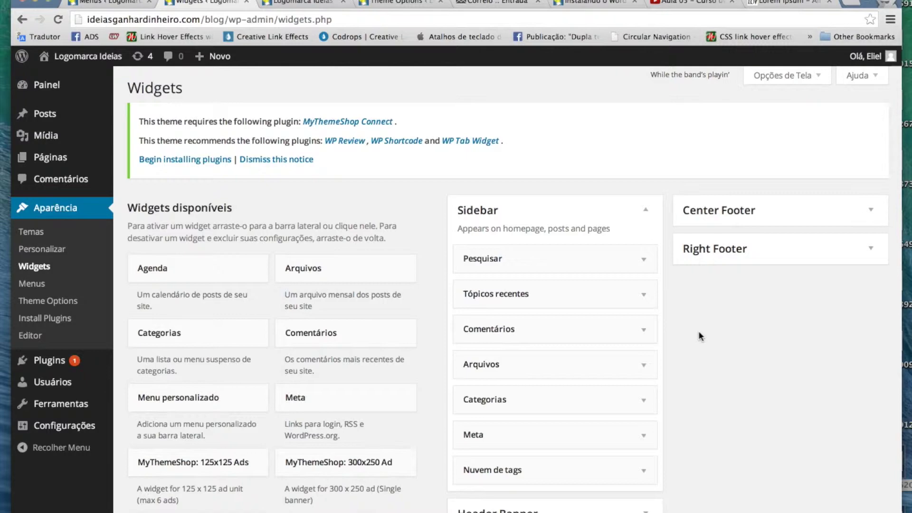
Compare the widgets assigned to the Sidebar area with the sidebar blocks on the blog's front page
scroll(718, 360, down, 2)
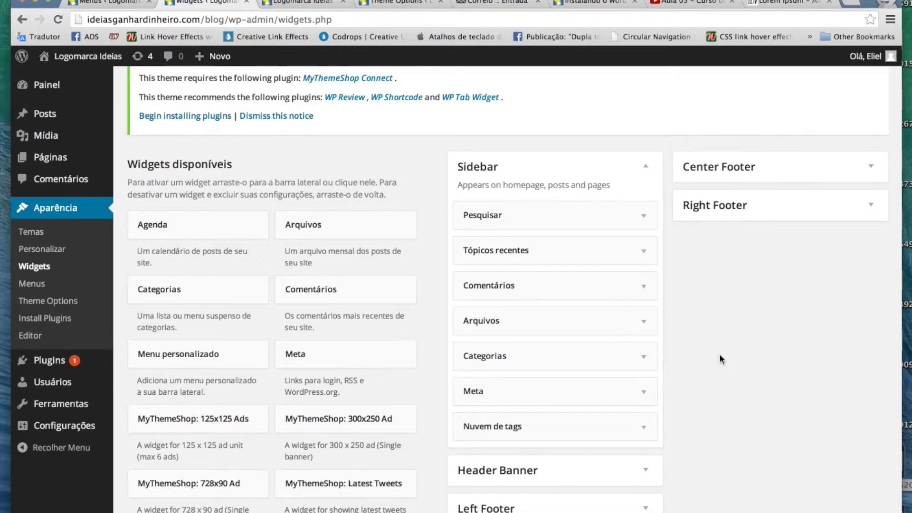
scroll(720, 356, down, 3)
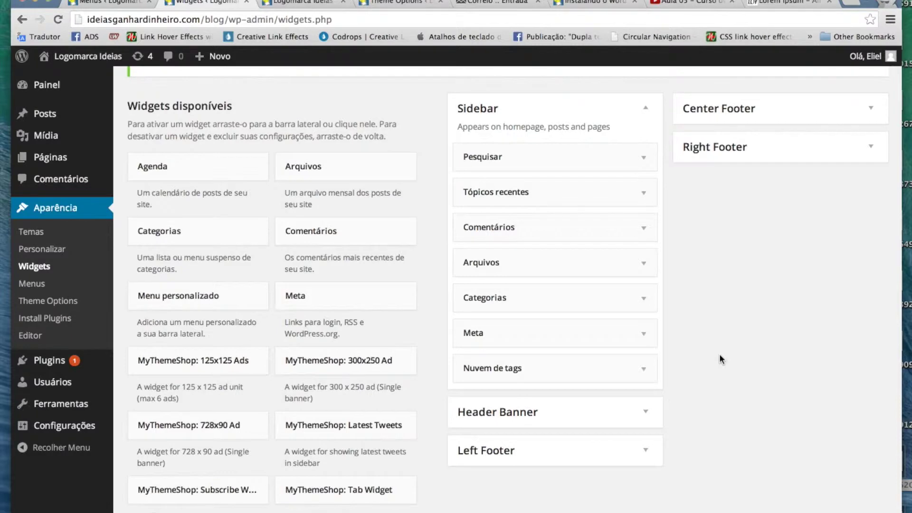
scroll(720, 356, up, 2)
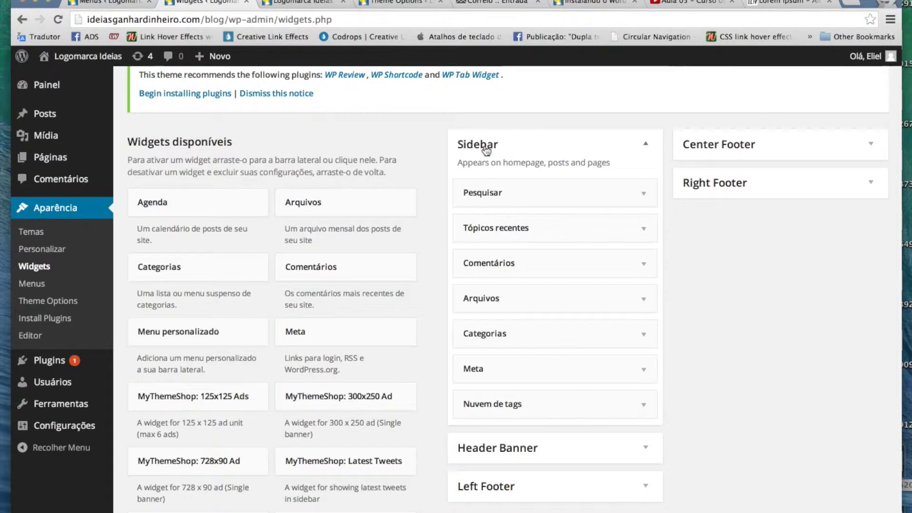
scroll(479, 154, down, 1)
scroll(478, 154, down, 1)
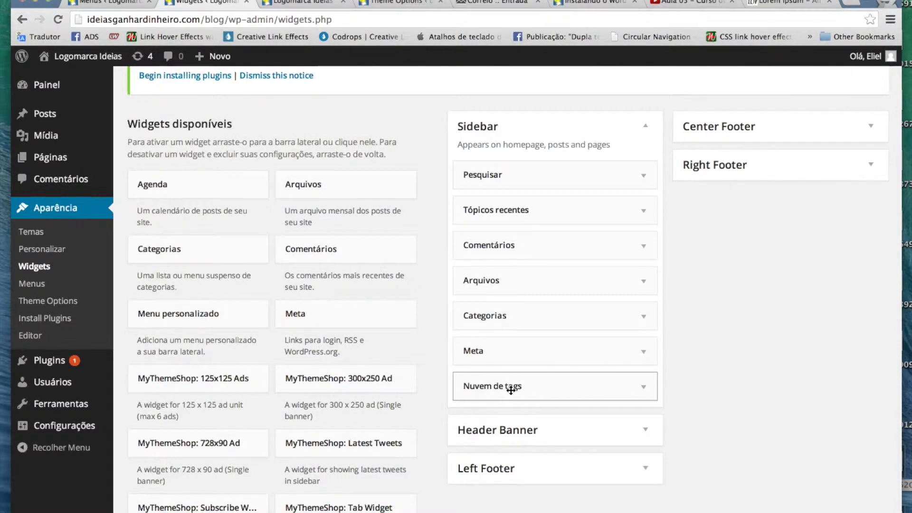
click(296, 3)
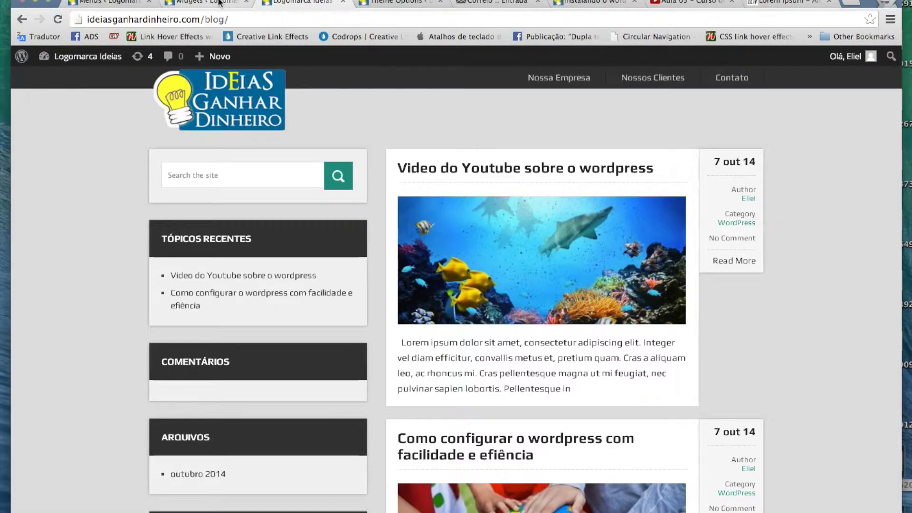
click(213, 98)
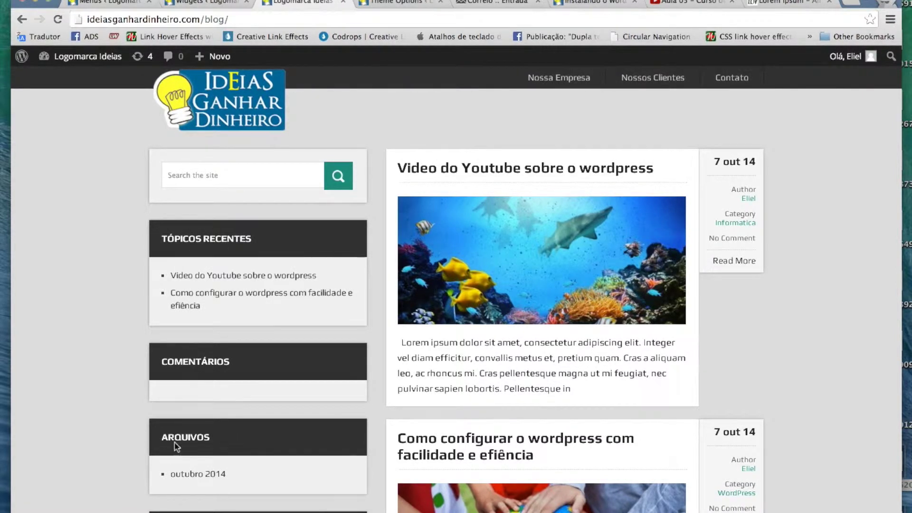
scroll(182, 443, down, 3)
scroll(196, 421, down, 6)
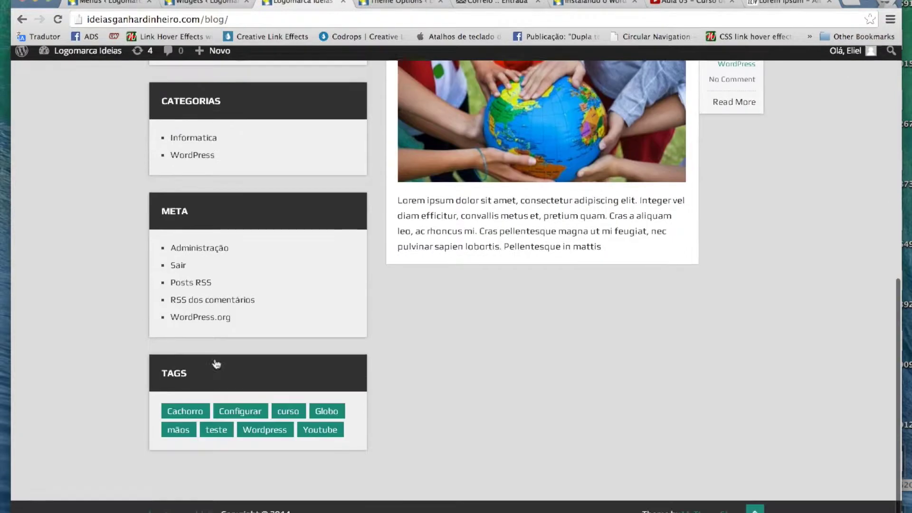
Add a Menu personalizado widget to the Sidebar area directly below Pesquisar and title it Meu menu de teste
click(205, 3)
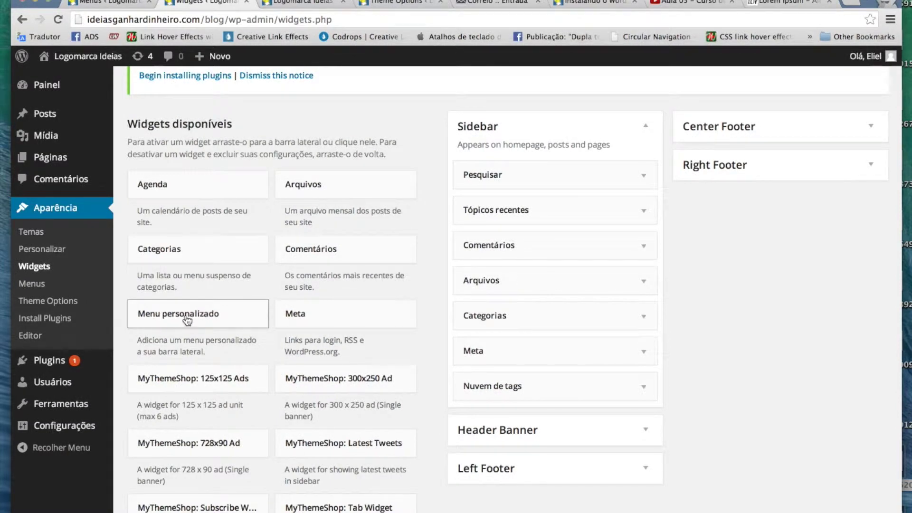
drag(147, 314, 480, 212)
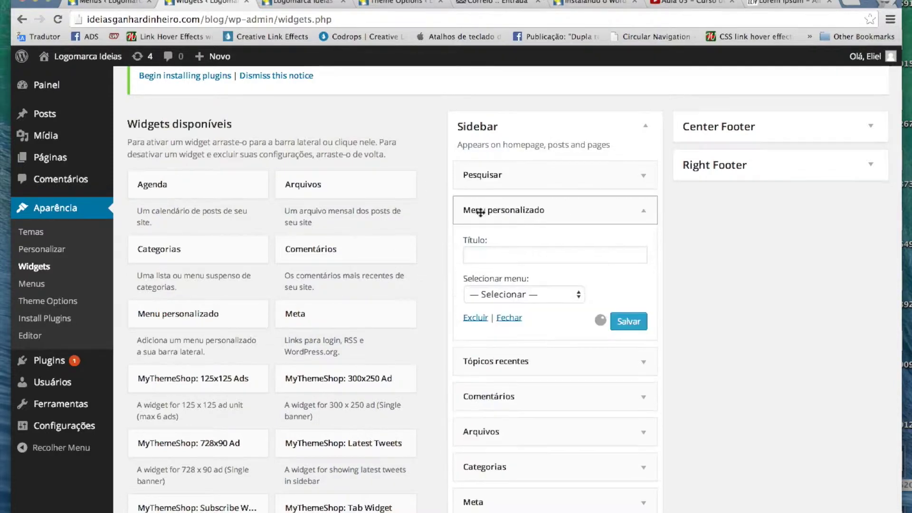
click(478, 253)
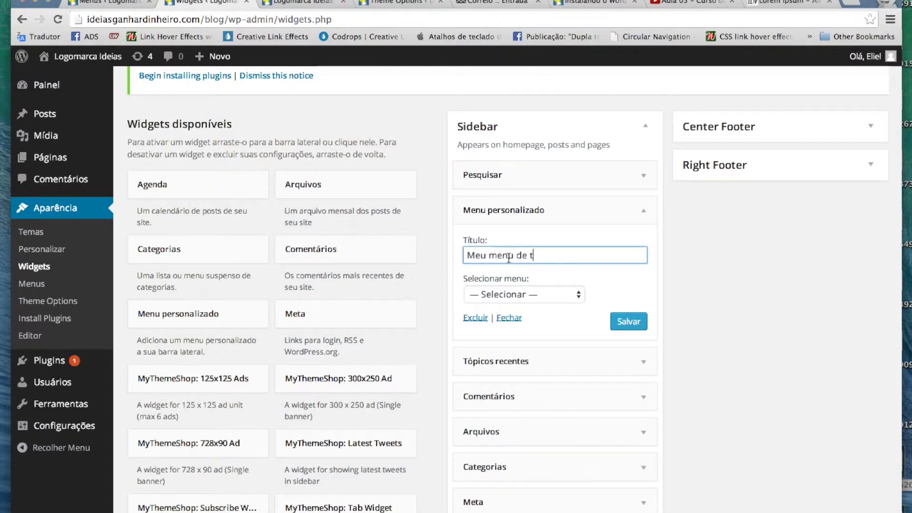
Assign Menu Lateral Esquerda to the custom menu widget and save the widget
click(496, 294)
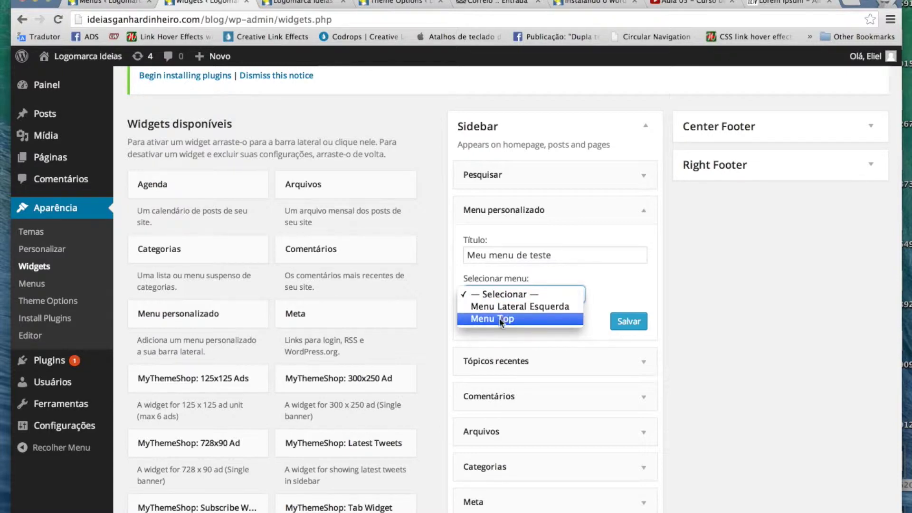
click(528, 306)
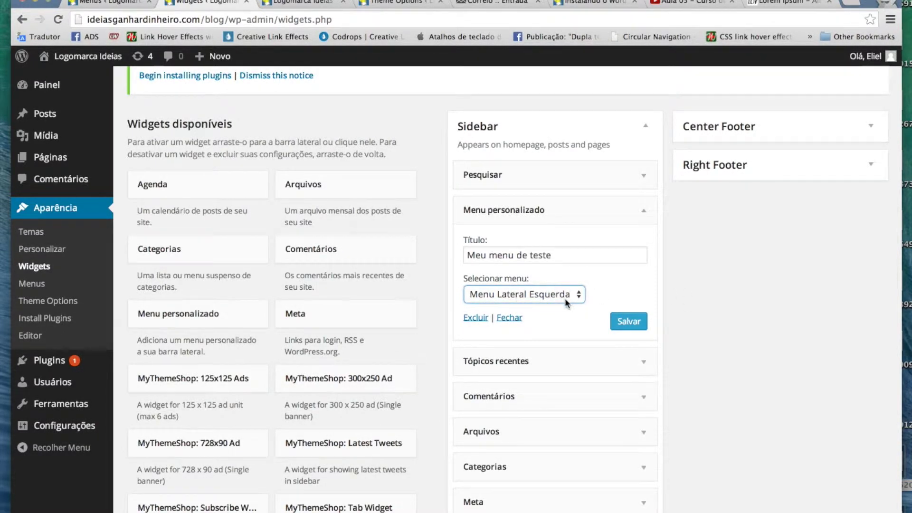
click(629, 323)
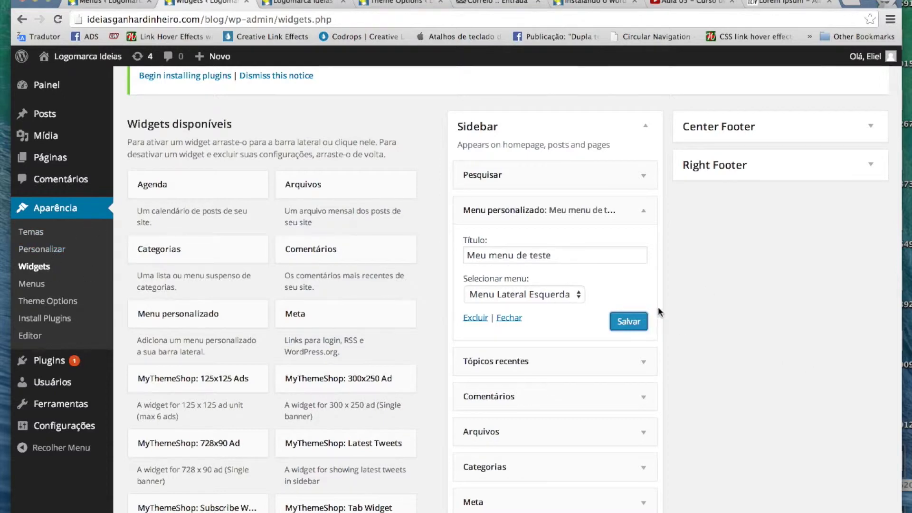
Reload the blog's front page and check the Meu menu de teste block in the sidebar
scroll(717, 470, down, 5)
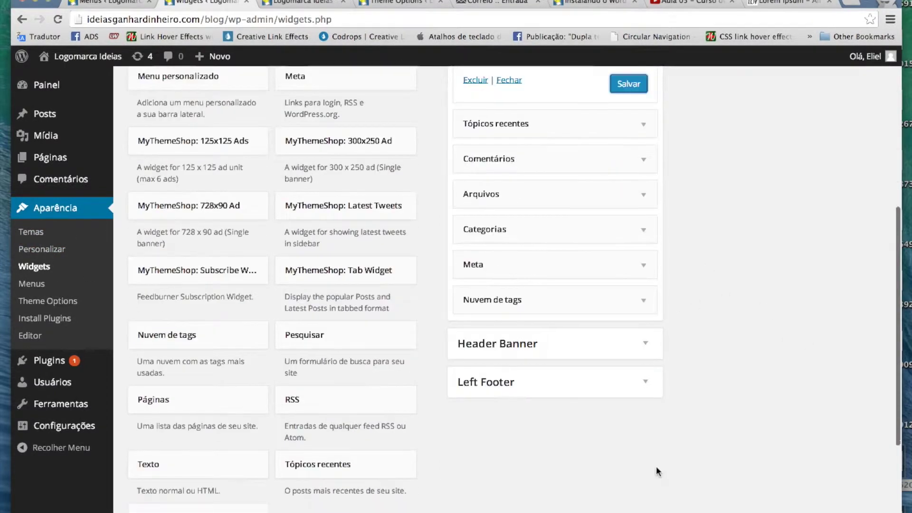
scroll(725, 431, up, 7)
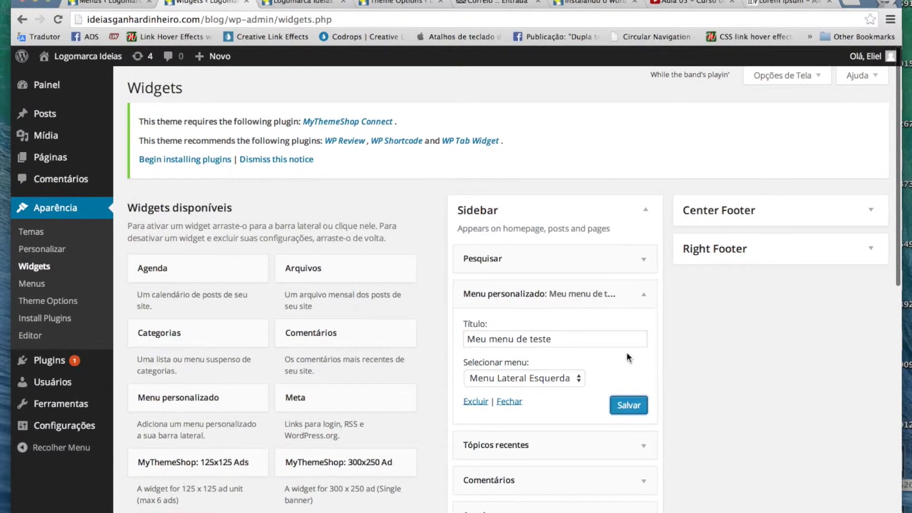
click(112, 4)
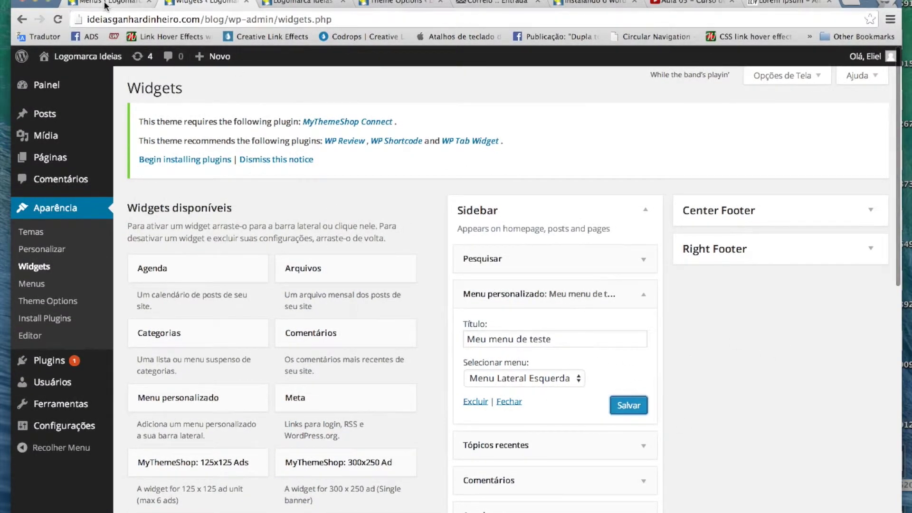
click(281, 3)
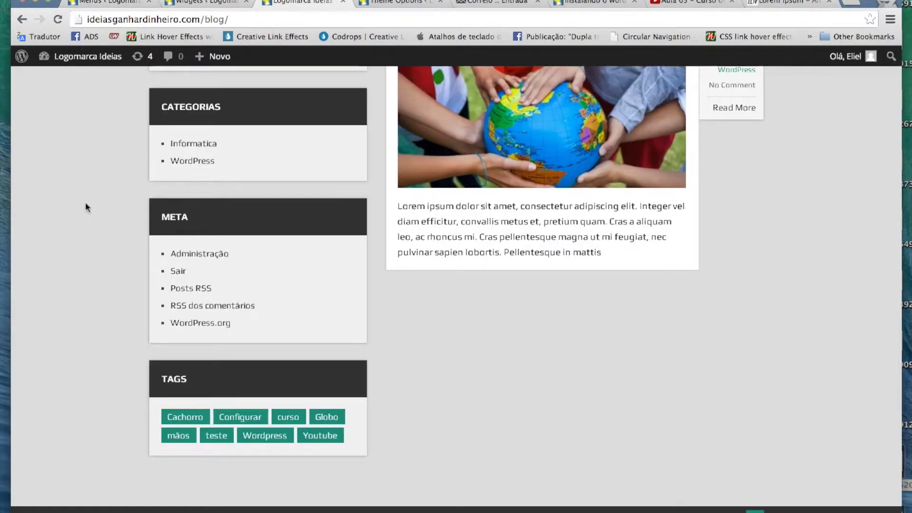
key(super+r)
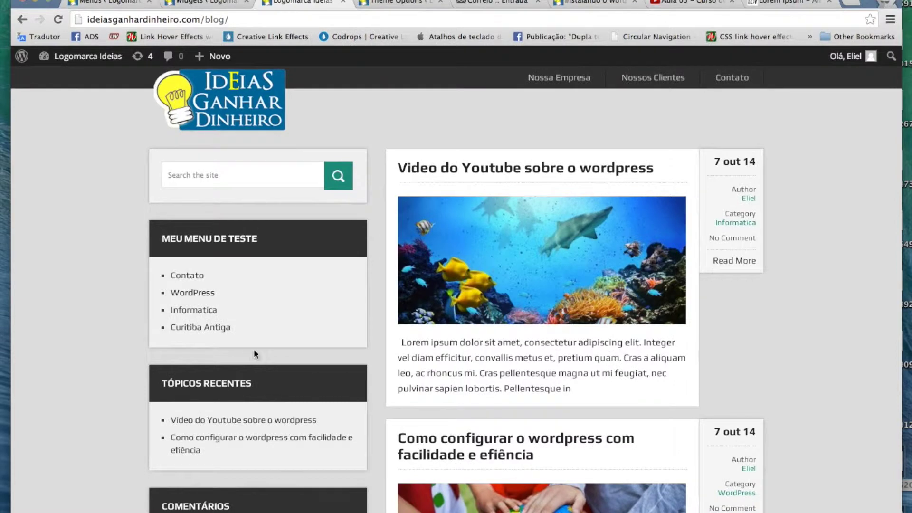
drag(163, 241, 263, 240)
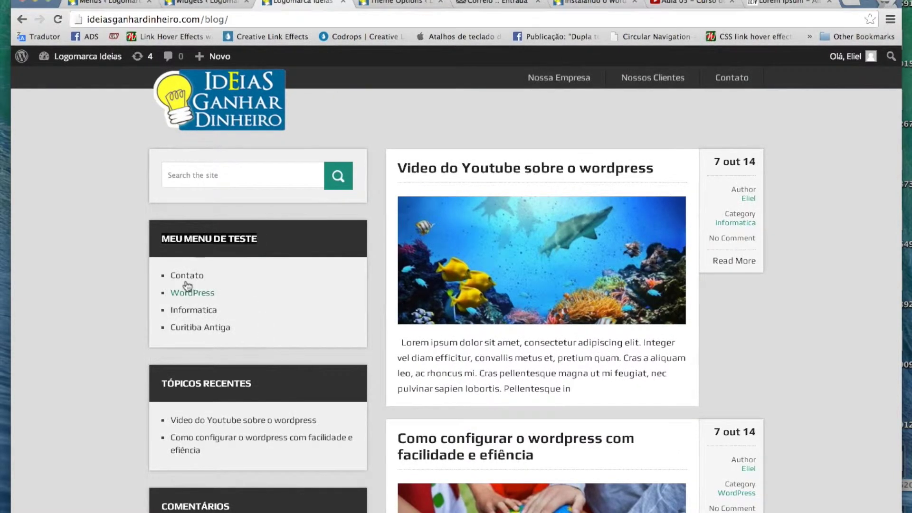
click(114, 275)
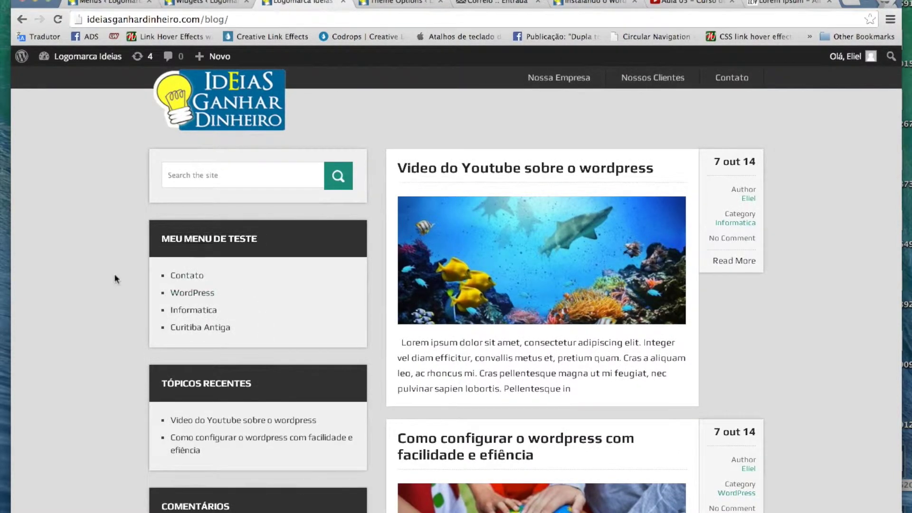
Test the WordPress, Contato, Informatica and Curitiba Antiga links in the sidebar menu, and return to the blog from the external site
click(203, 295)
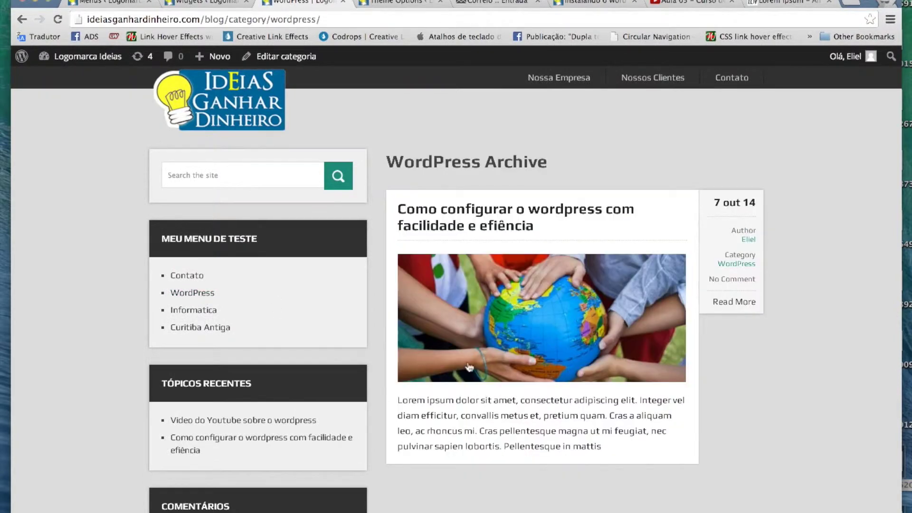
click(193, 280)
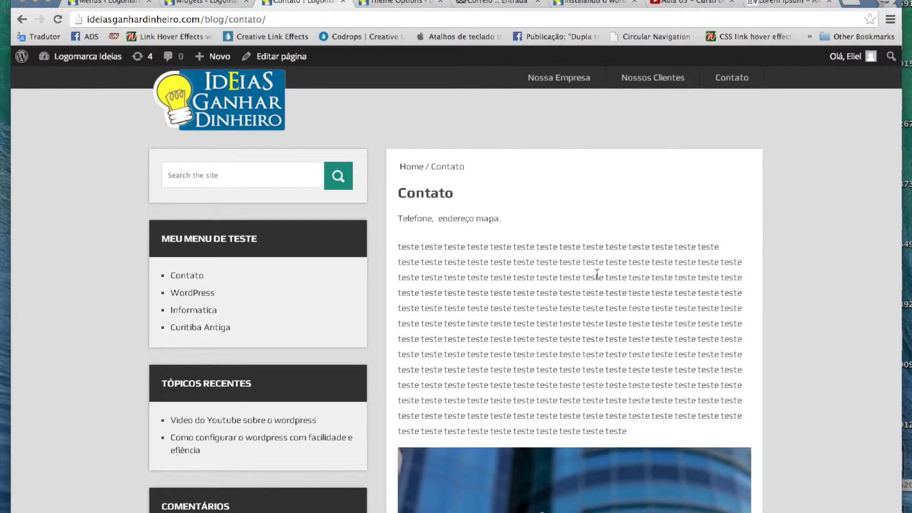
click(190, 312)
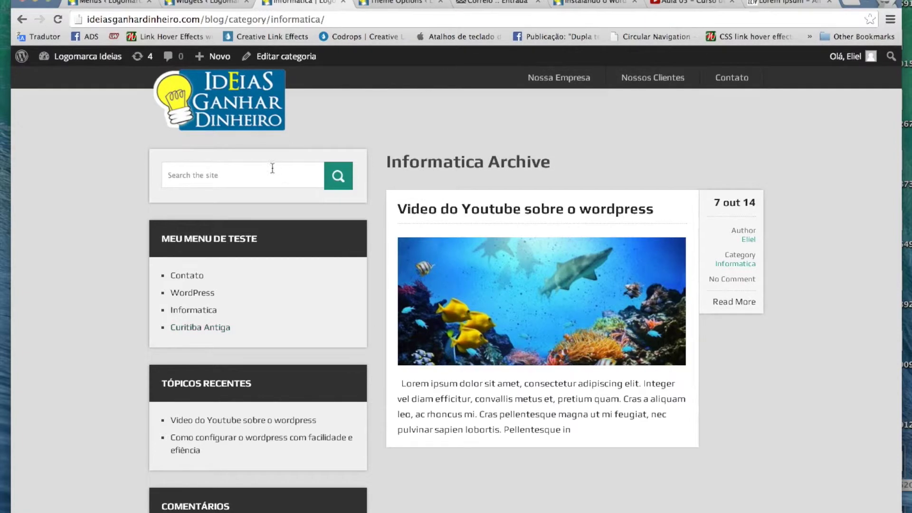
click(186, 328)
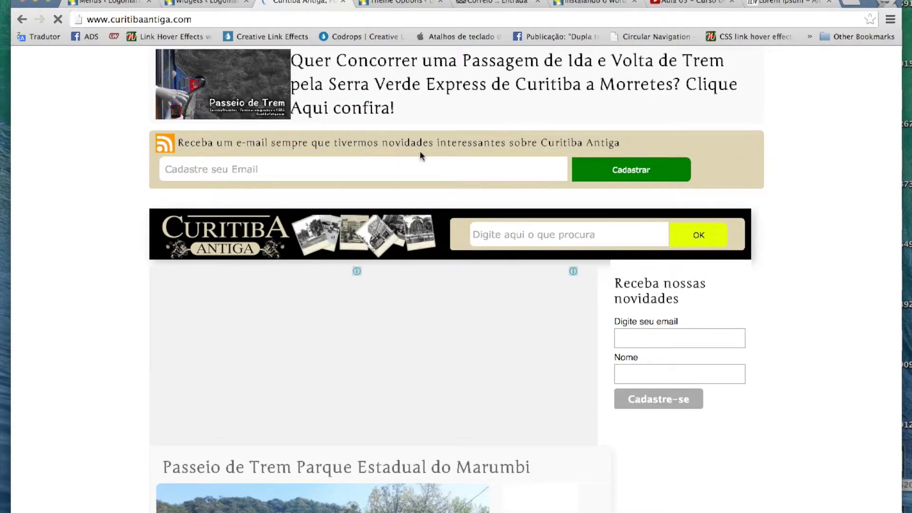
scroll(420, 150, down, 5)
scroll(397, 124, down, 8)
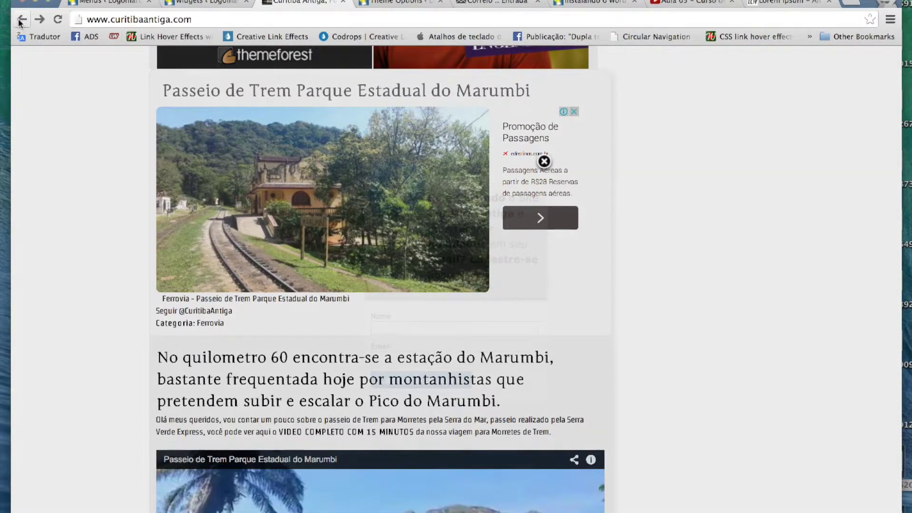
click(21, 20)
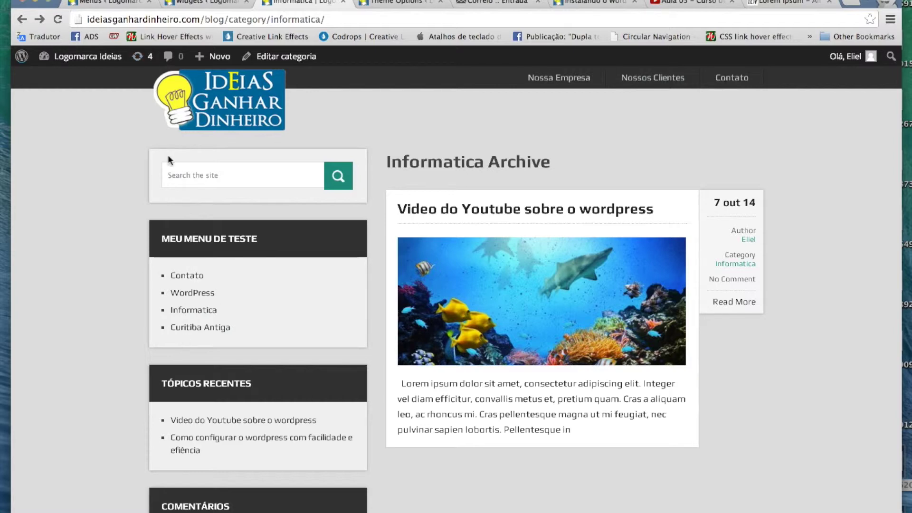
On the Widgets page, change the custom menu widget's menu to Menu Top and save it
click(214, 4)
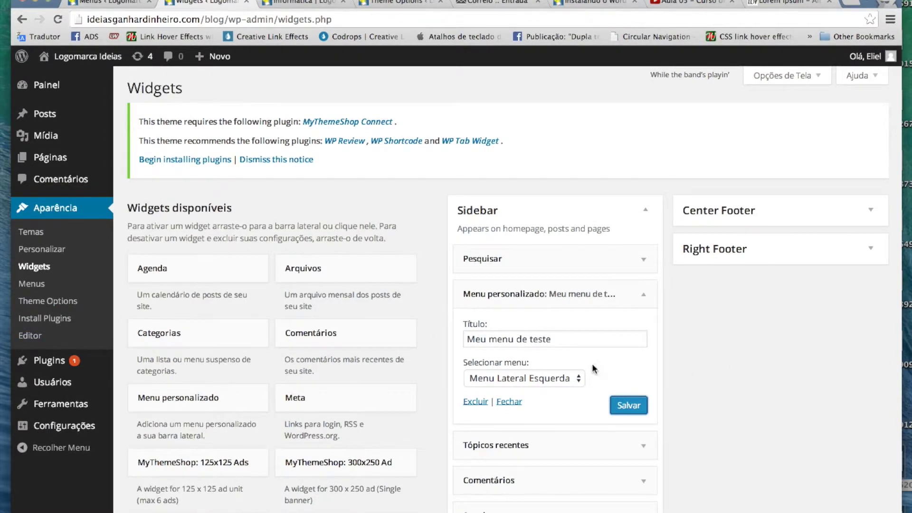
click(531, 378)
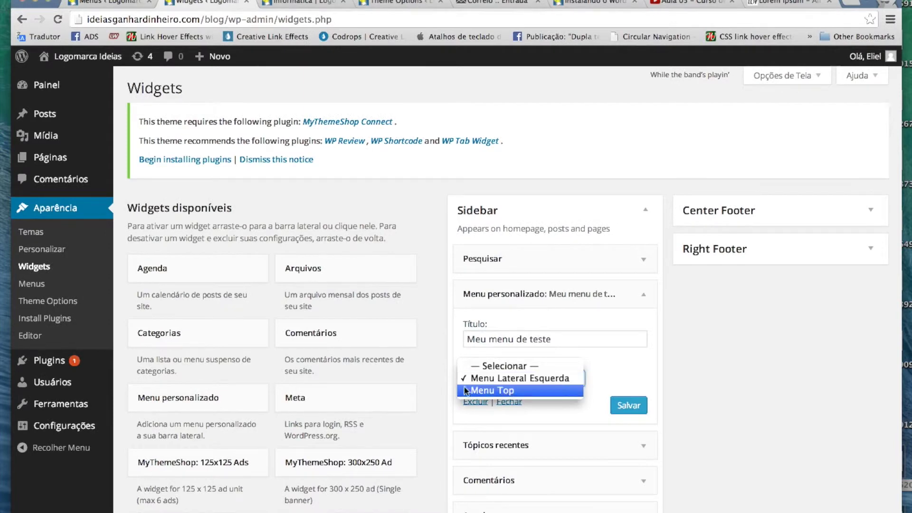
key(Escape)
click(492, 389)
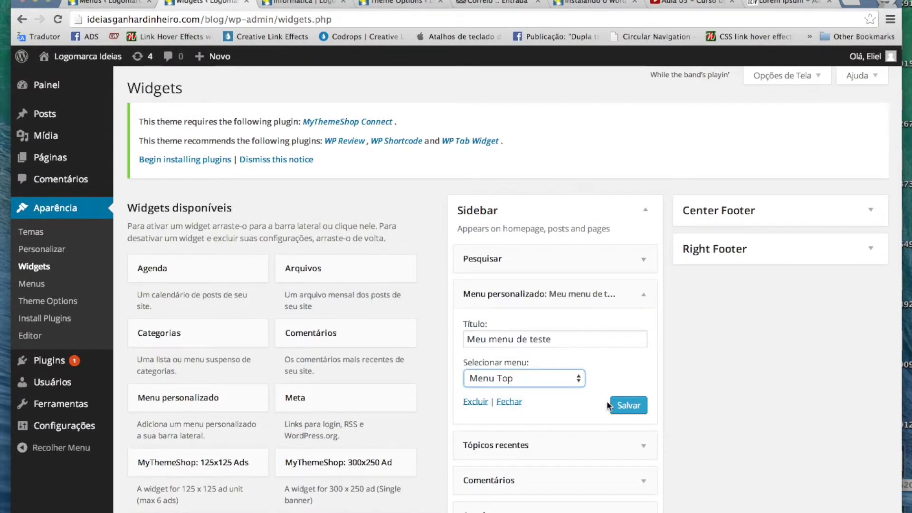
click(628, 405)
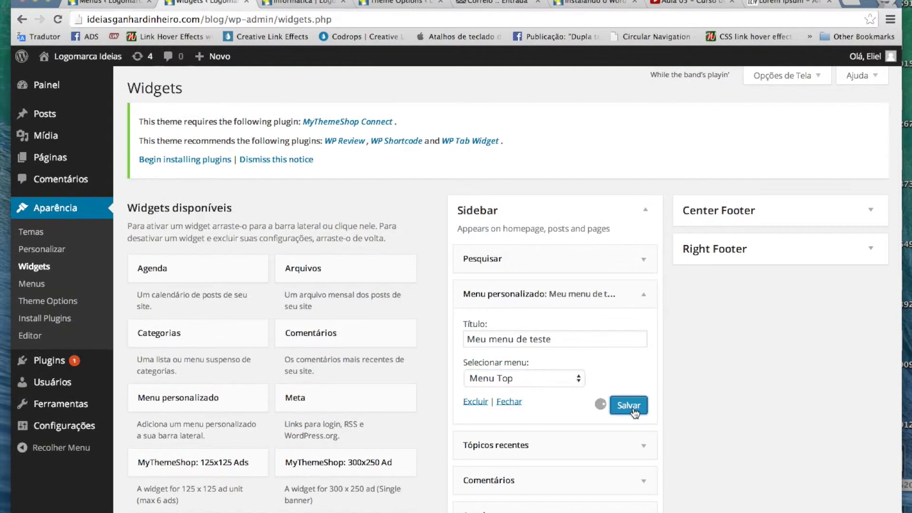
Reload the blog's front page, check the items in the sidebar menu block, and return to the Widgets page
click(295, 4)
click(243, 94)
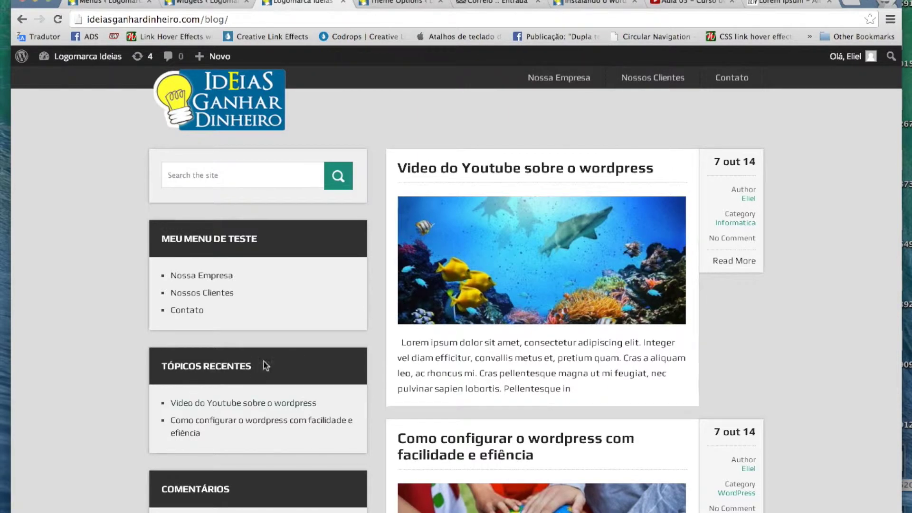
click(204, 3)
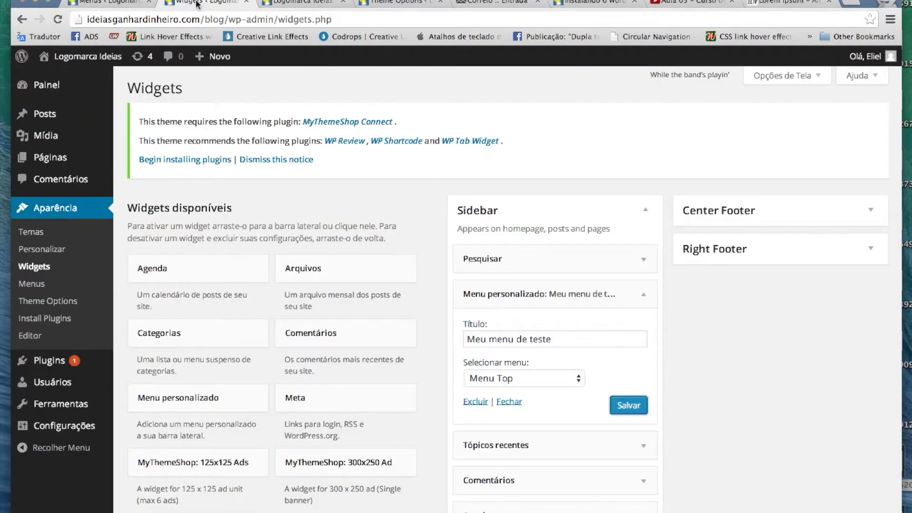
Add a second Menu personalizado widget below the first in the Sidebar, titled Novo menu and showing Menu Lateral Esquerda, and save it
click(643, 295)
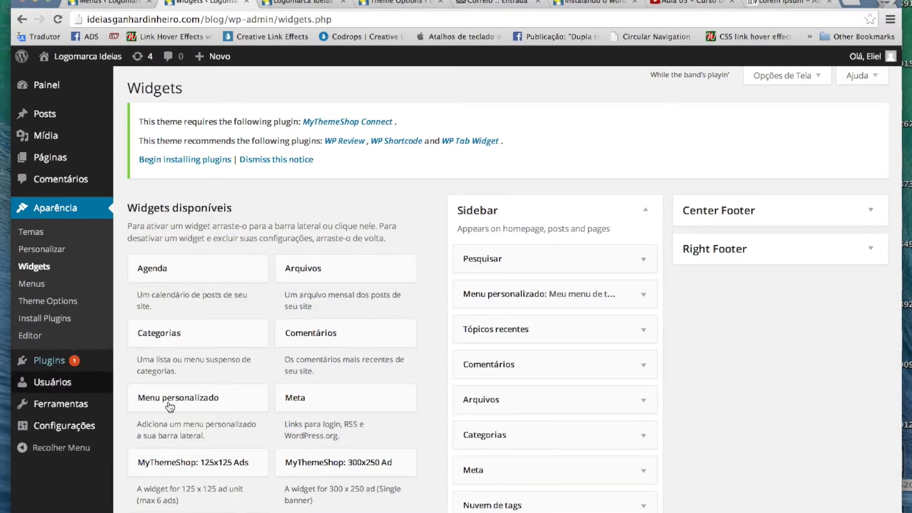
drag(150, 401, 506, 336)
click(503, 372)
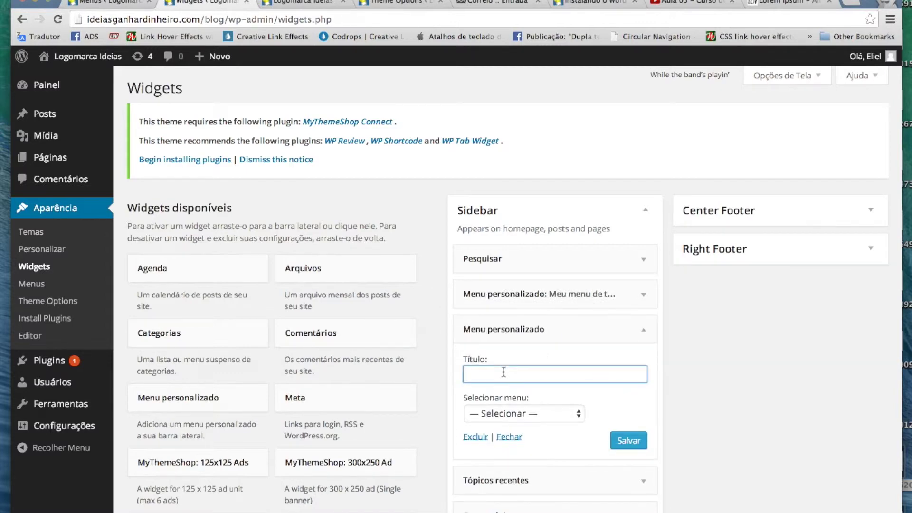
text(Novo meu)
key(BackSpace)
text(neu)
click(522, 415)
click(517, 426)
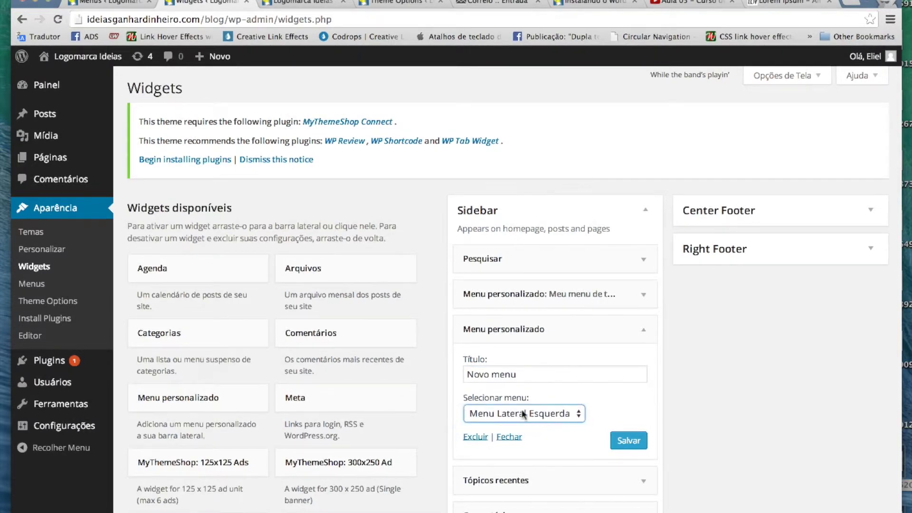
click(639, 444)
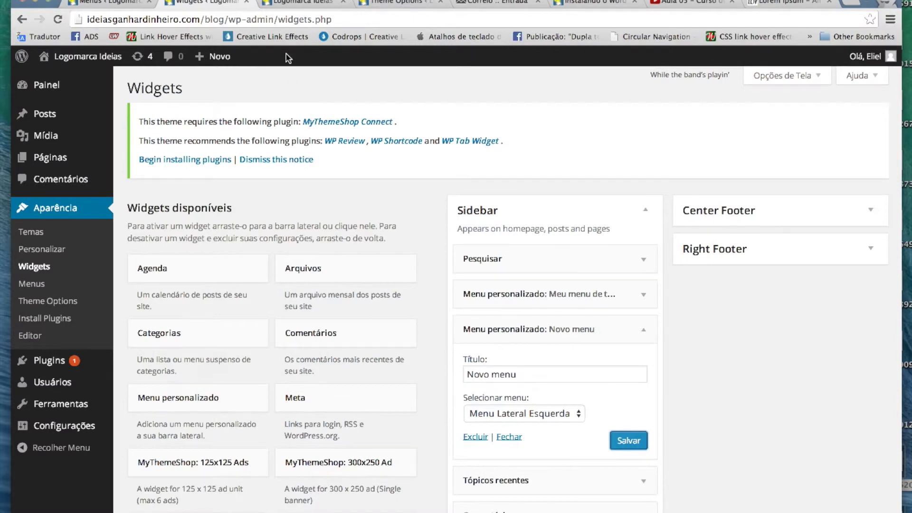
Reload the blog's front page, check the Meu menu de teste and Novo menu blocks in the sidebar, and return to the Widgets page
click(297, 4)
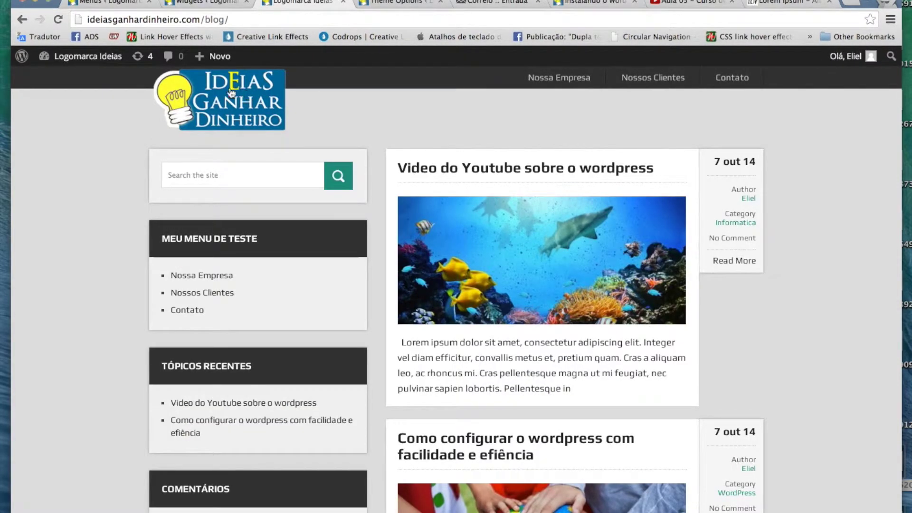
click(206, 106)
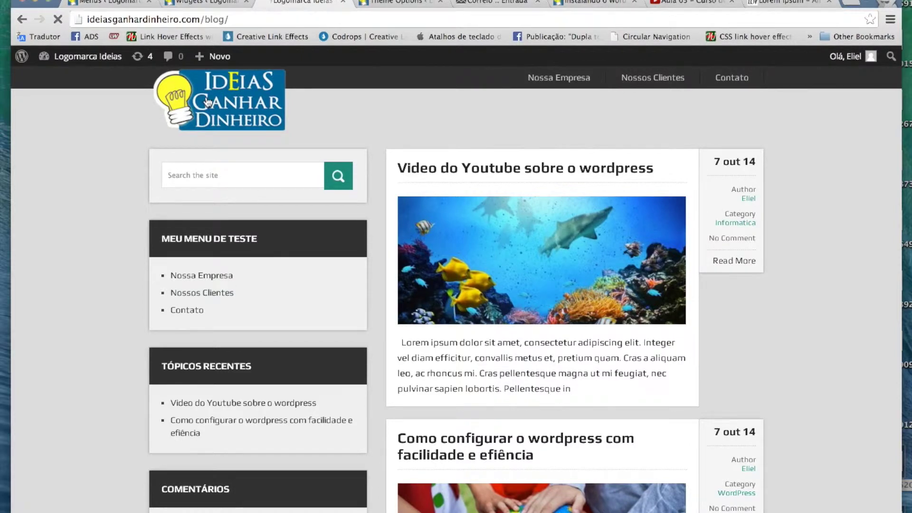
drag(169, 245, 233, 244)
click(260, 240)
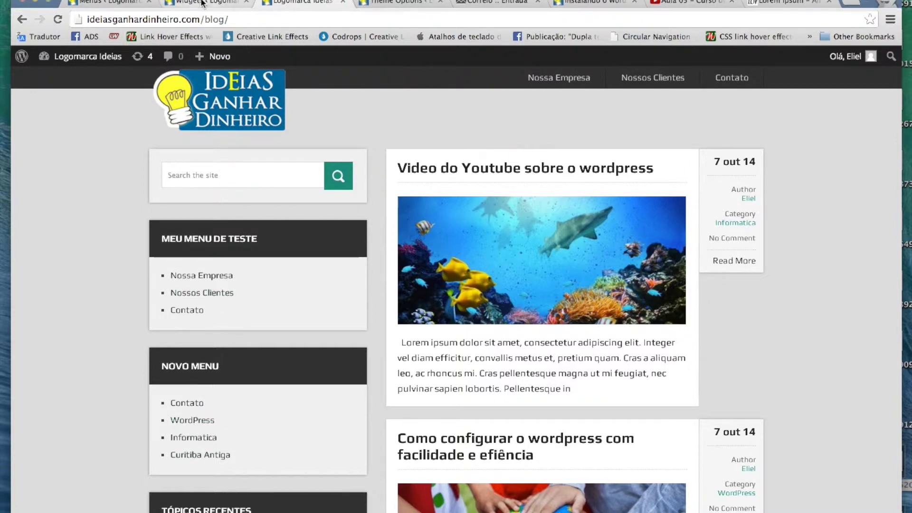
scroll(220, 280, down, 15)
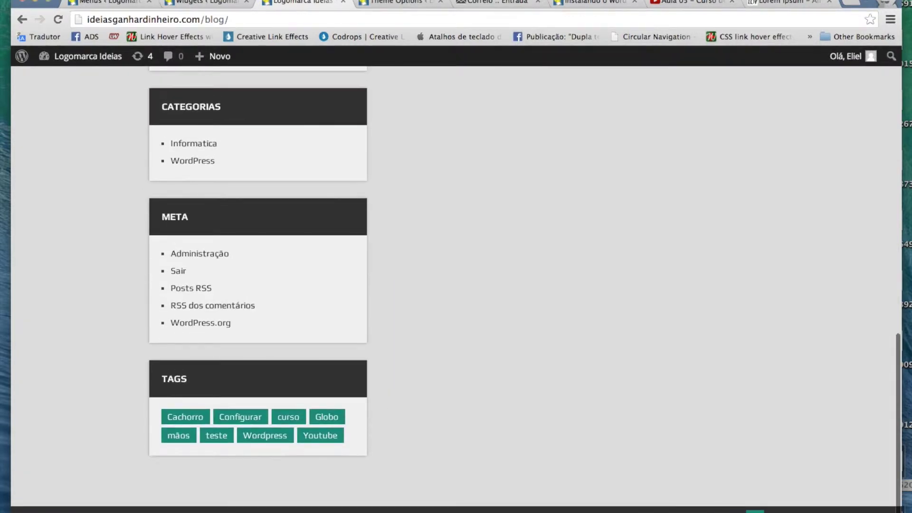
scroll(287, 270, up, 15)
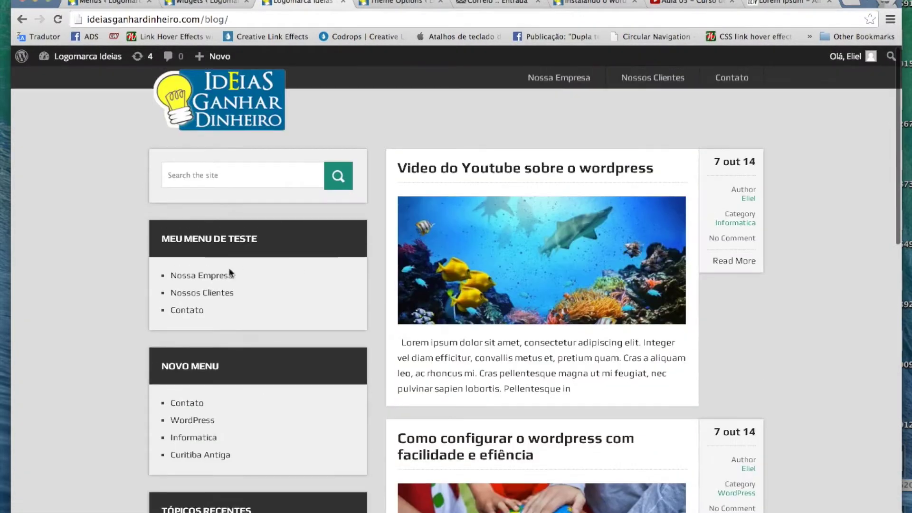
click(207, 3)
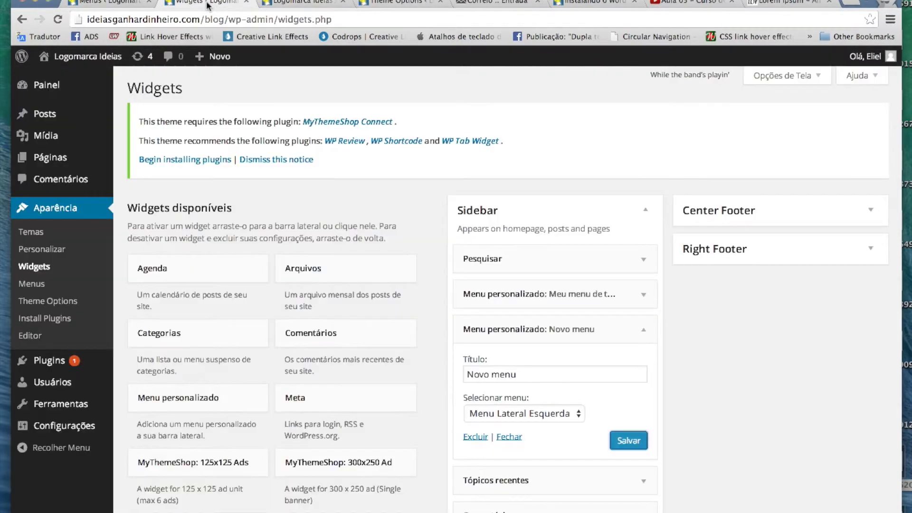
Move the Meu menu de teste custom menu widget from the Sidebar to the Right Footer area
scroll(763, 344, down, 4)
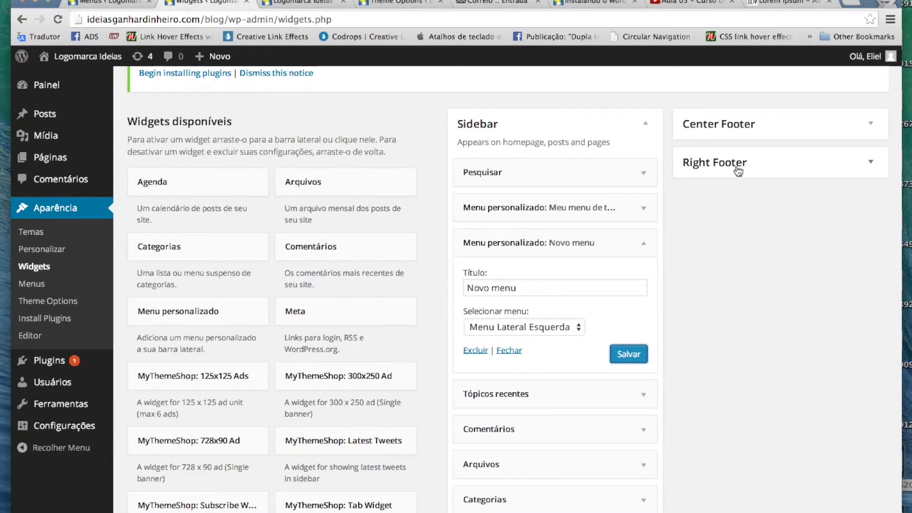
click(570, 209)
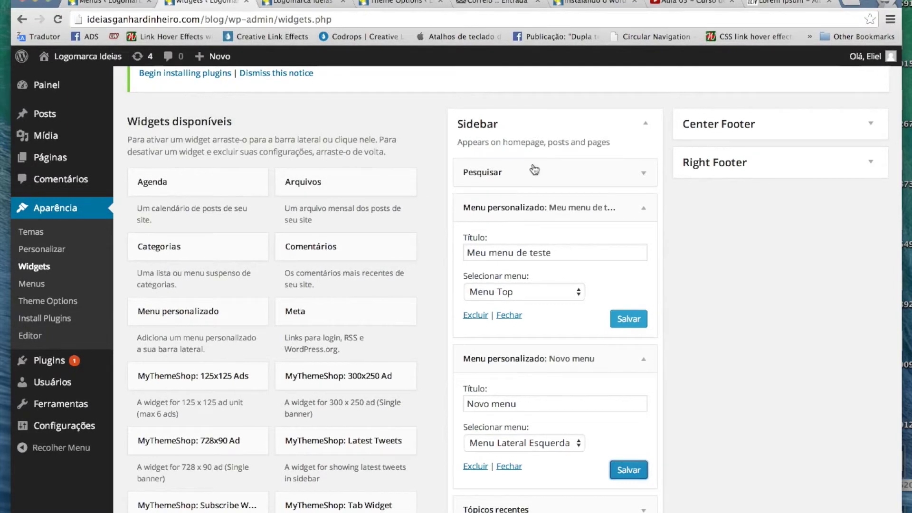
drag(537, 209, 603, 206)
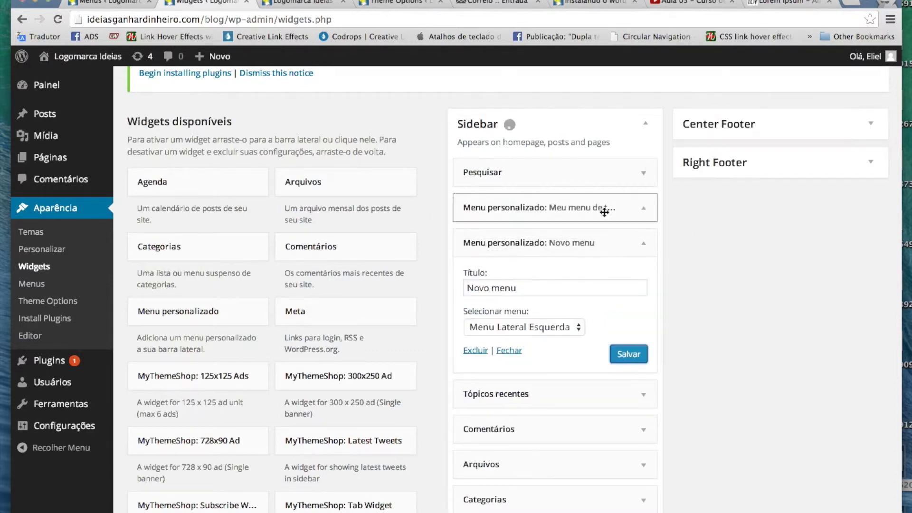
click(872, 166)
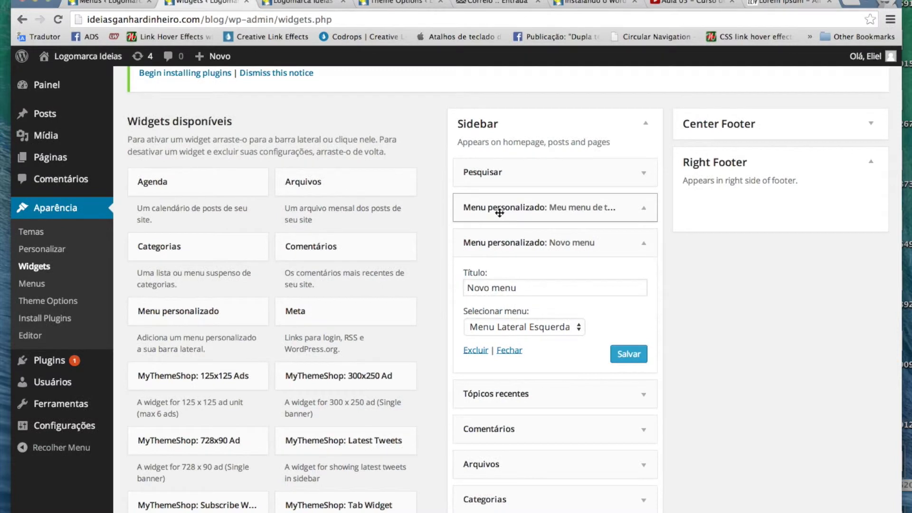
drag(525, 209, 734, 204)
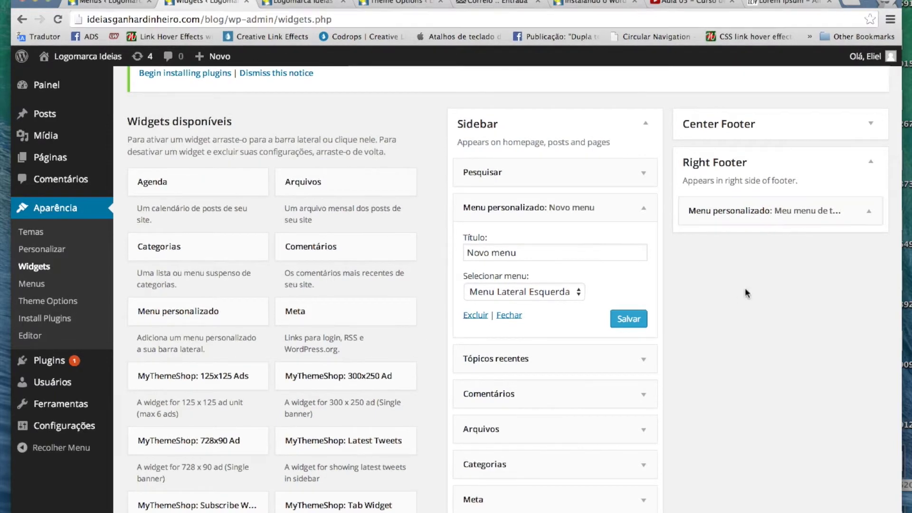
Reload the blog's front page, check the footer for the Meu menu de teste block, and return to the Widgets page
click(304, 4)
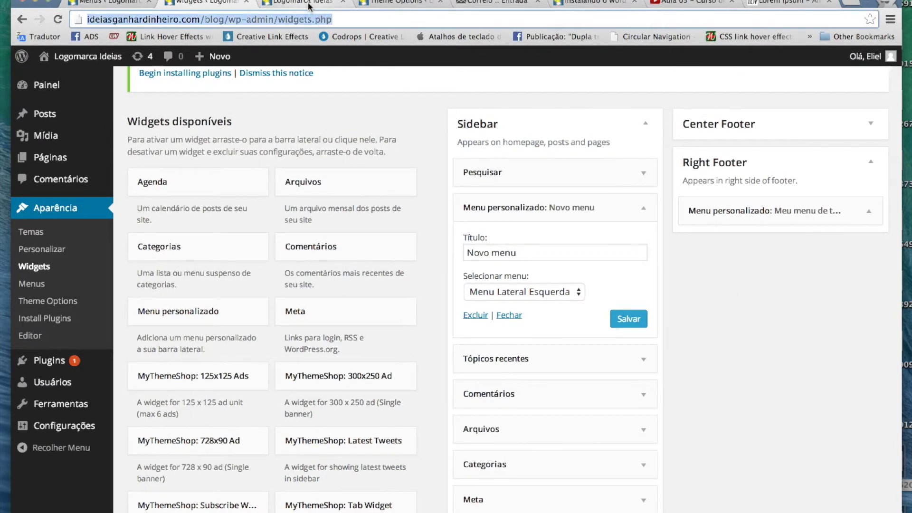
click(234, 84)
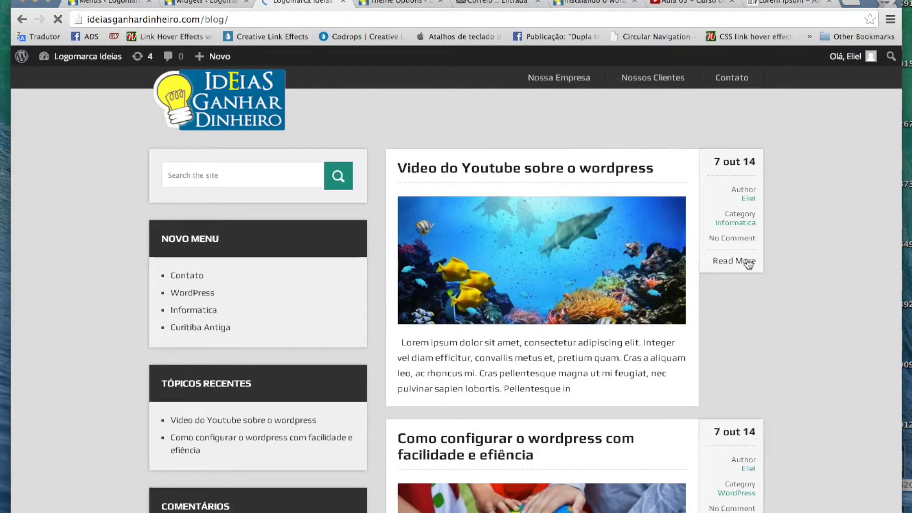
scroll(799, 274, down, 10)
scroll(799, 283, down, 3)
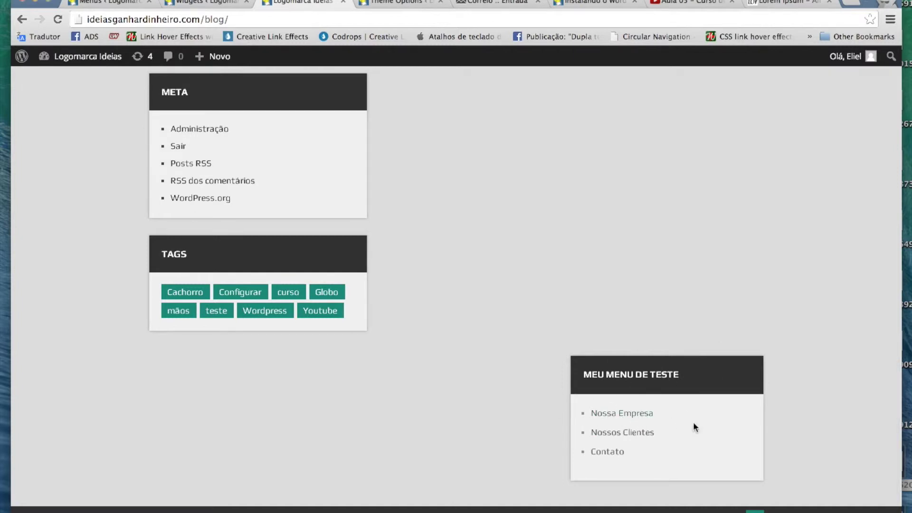
scroll(618, 403, up, 1)
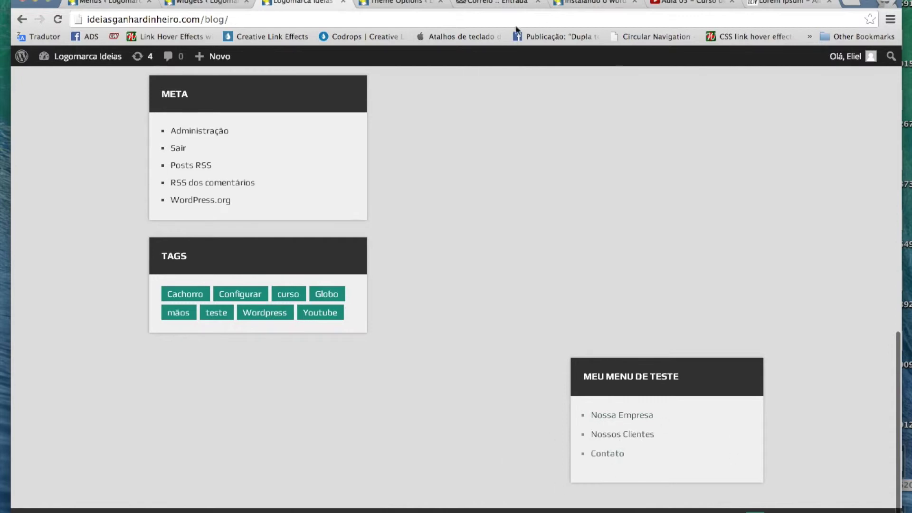
click(582, 3)
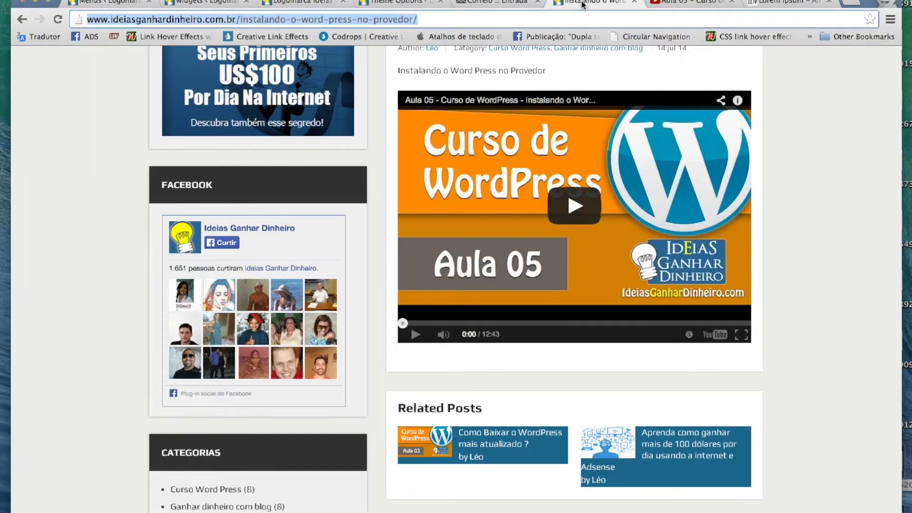
click(292, 4)
click(202, 3)
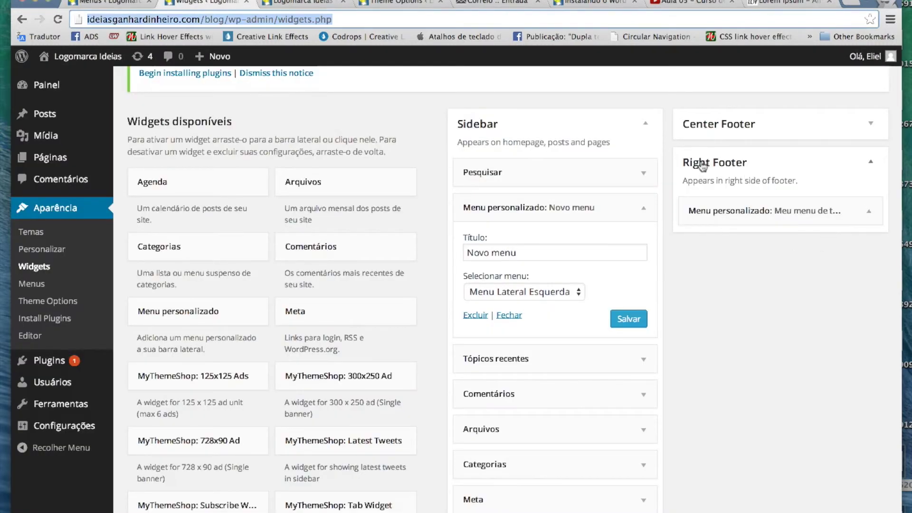
Move the Meu menu de teste widget from the Right Footer to the Center Footer, and reload the blog's front page to check its position
click(765, 129)
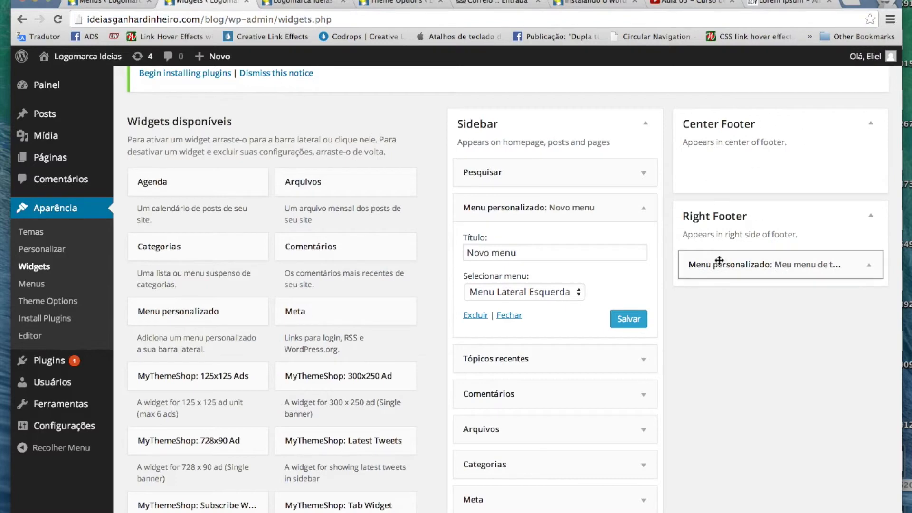
drag(717, 265, 720, 169)
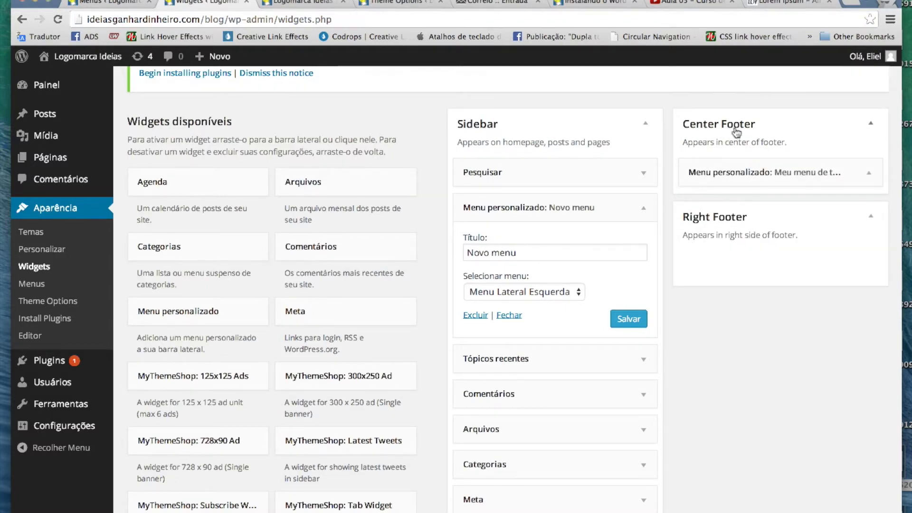
click(302, 3)
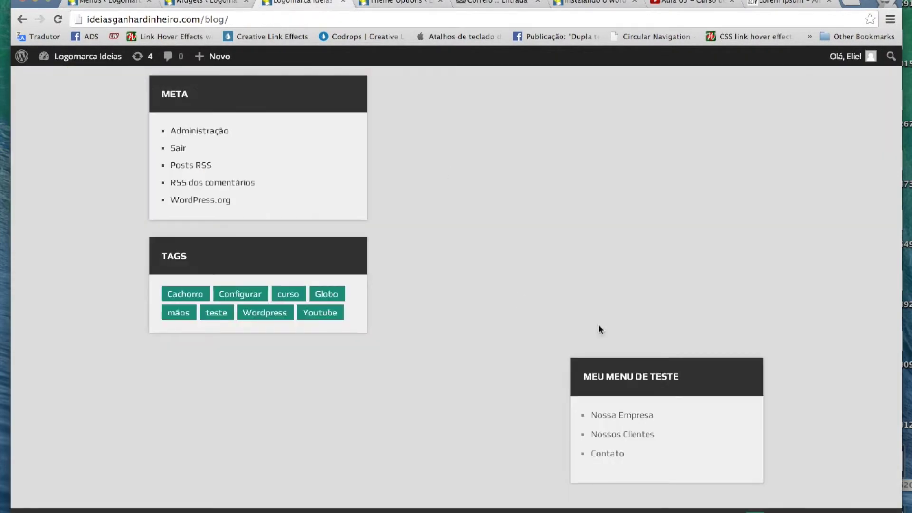
right_click(538, 318)
click(550, 350)
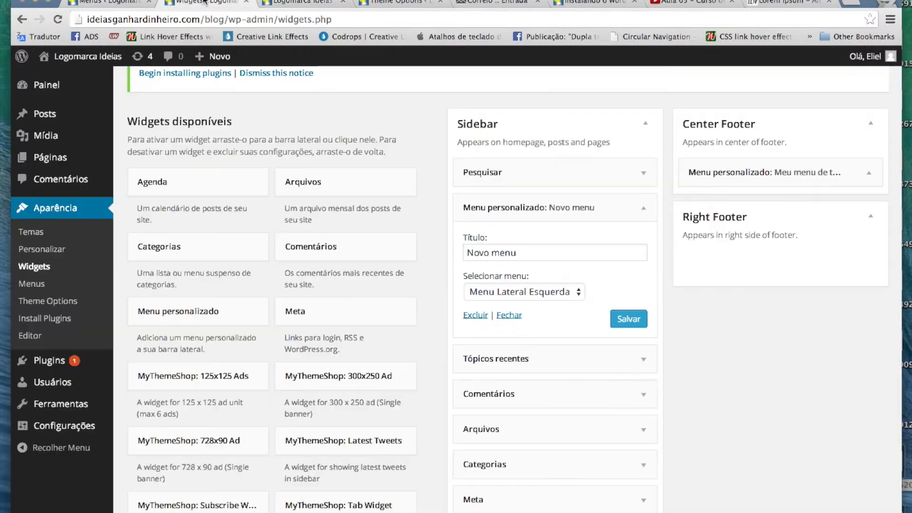
Move the Novo menu widget from the Sidebar to the Right Footer, and reload the blog's front page to check the footer and sidebar
click(200, 3)
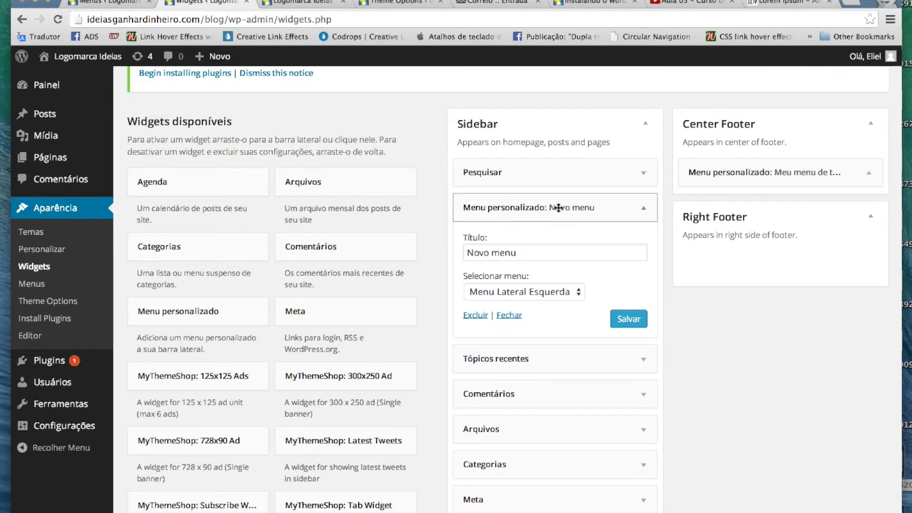
drag(517, 212, 749, 265)
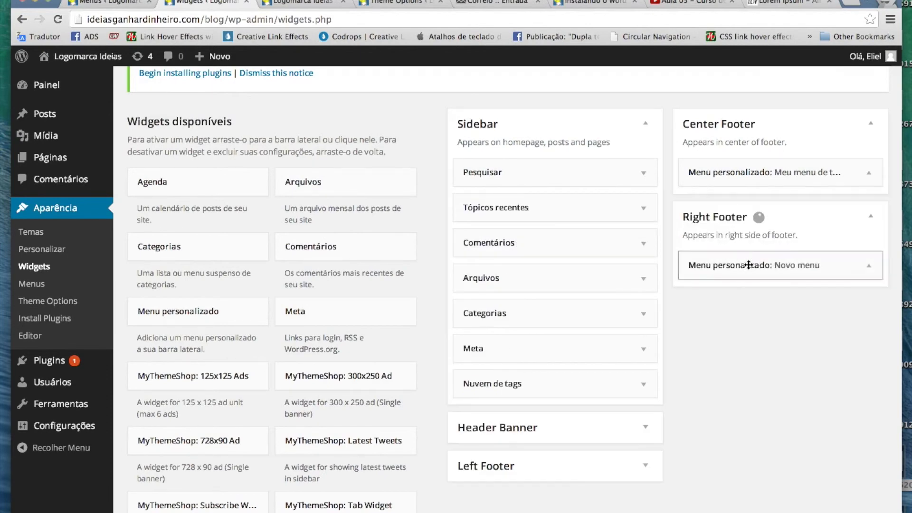
click(307, 7)
right_click(434, 243)
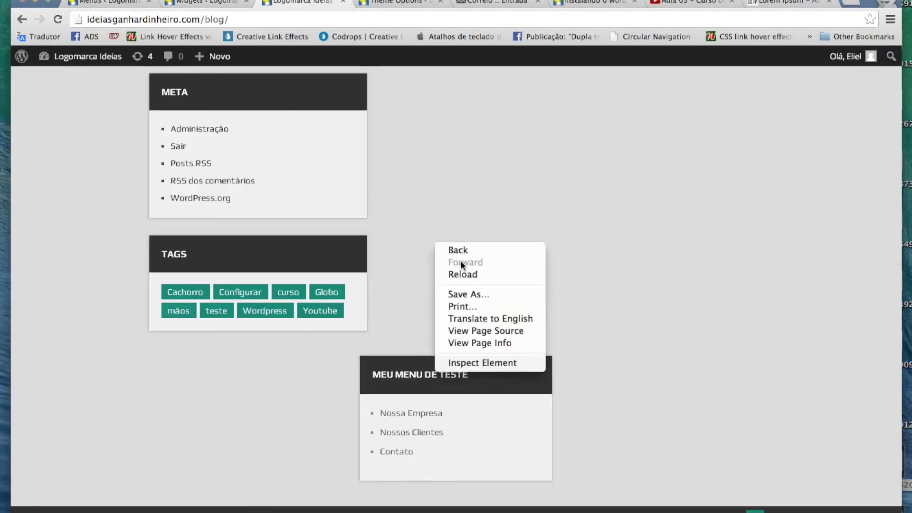
click(460, 275)
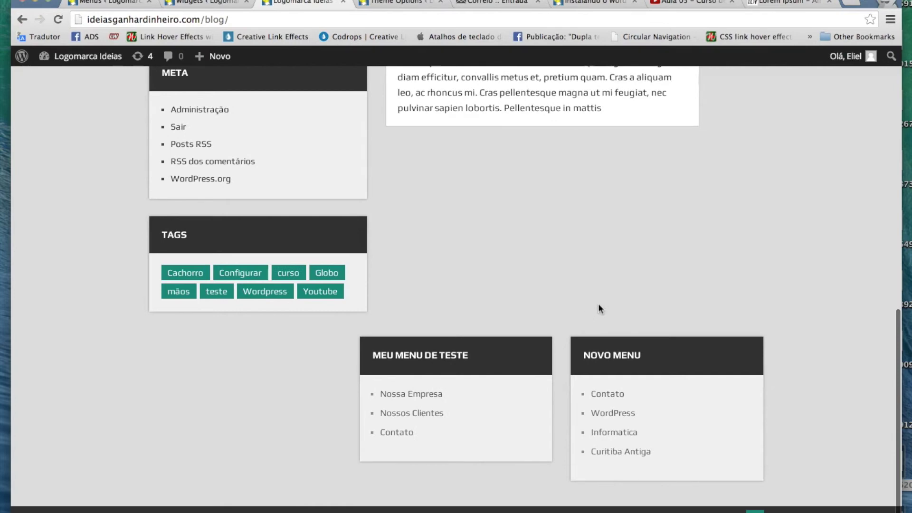
scroll(591, 309, up, 5)
scroll(587, 321, down, 3)
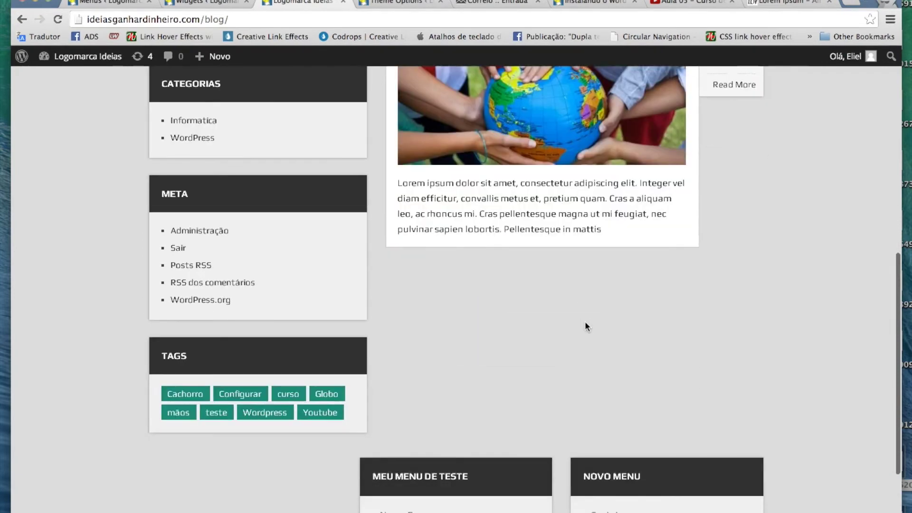
scroll(586, 321, up, 7)
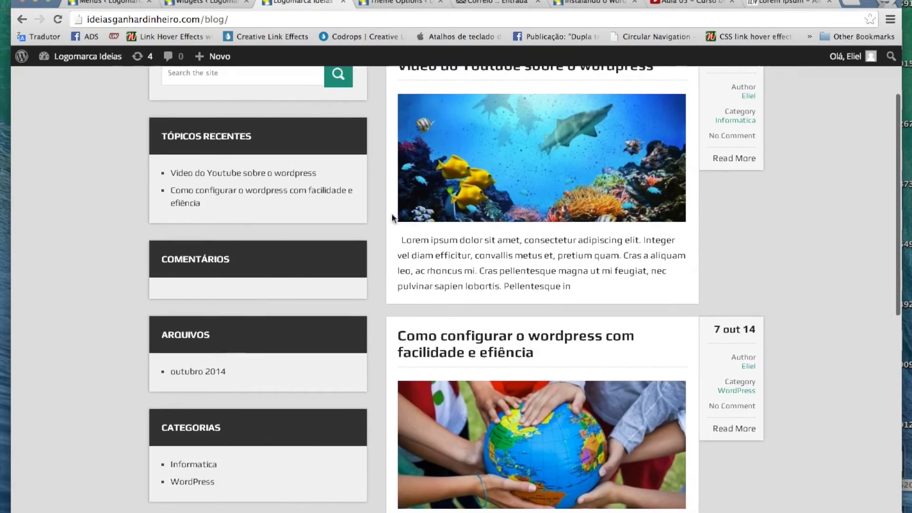